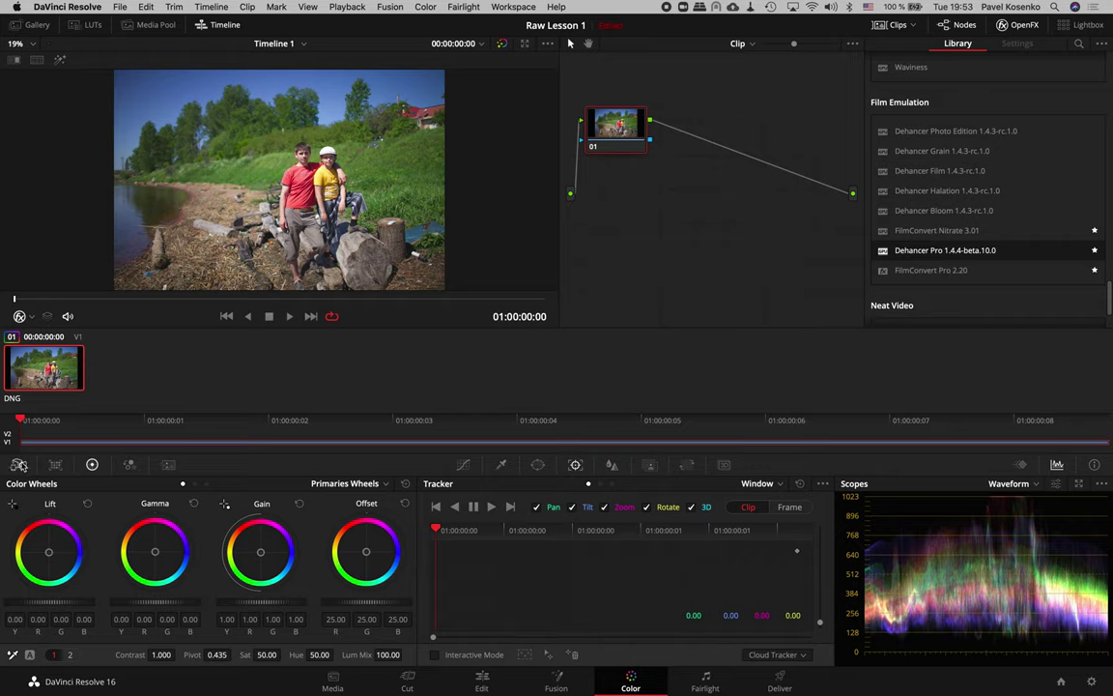
# Set the DNG clip's Camera Raw Decode Using option to Clip
pyautogui.click(17, 465)
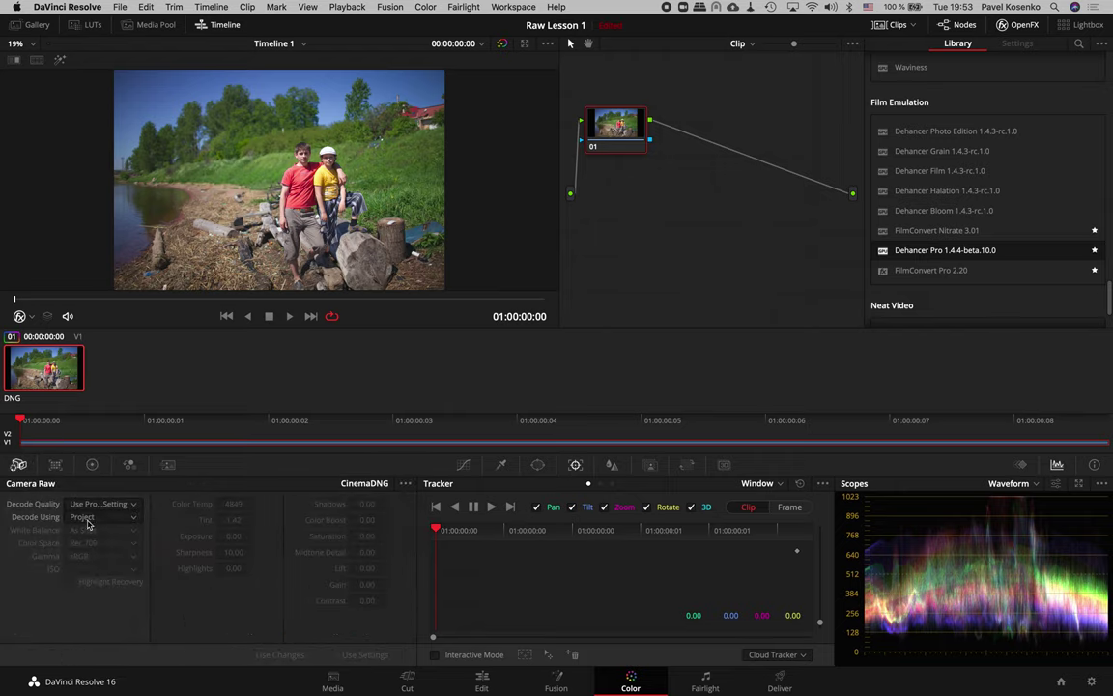
pyautogui.click(96, 520)
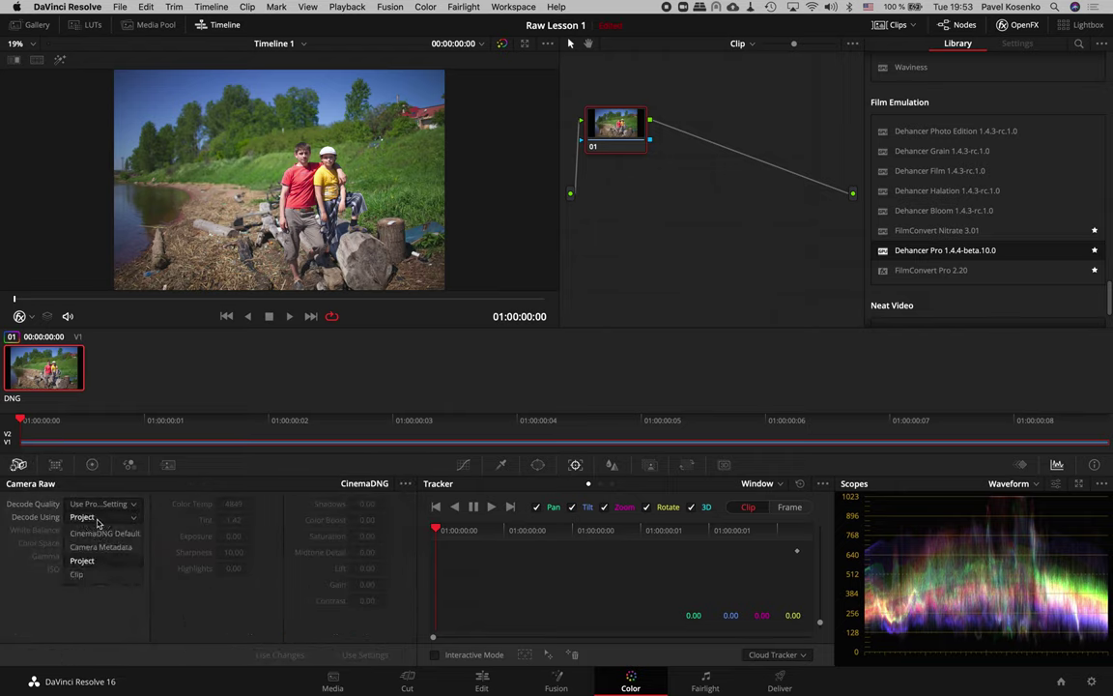
pyautogui.click(106, 574)
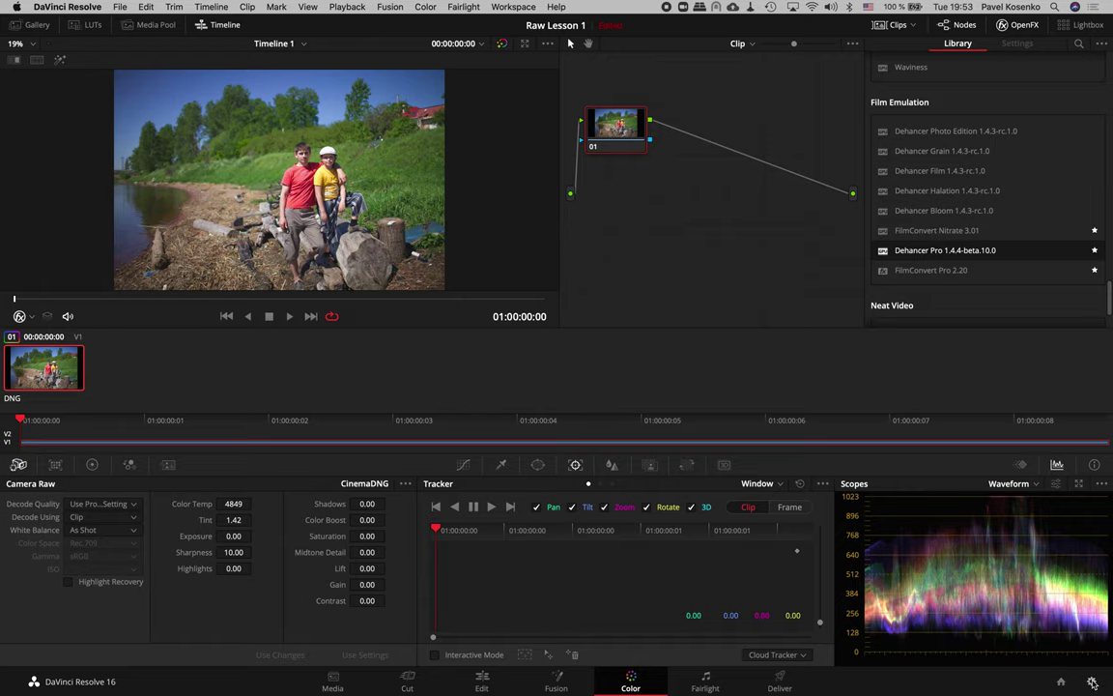
# Change the project color science to DaVinci YRGB in Color Management and save
pyautogui.click(1092, 682)
pyautogui.click(593, 146)
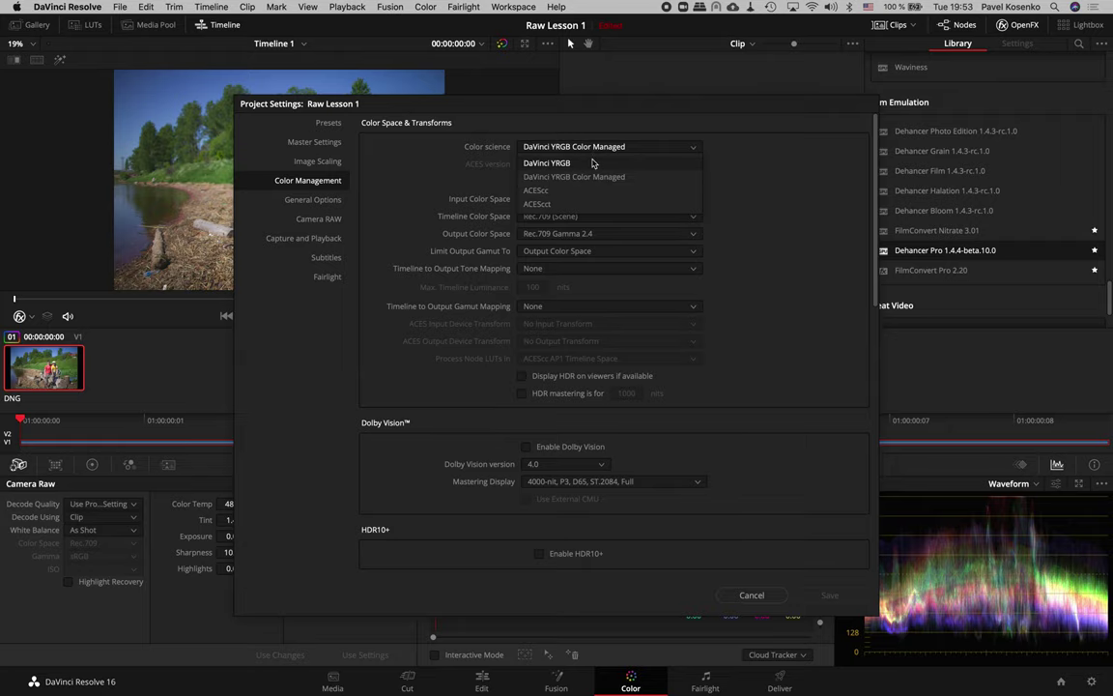
pyautogui.click(593, 163)
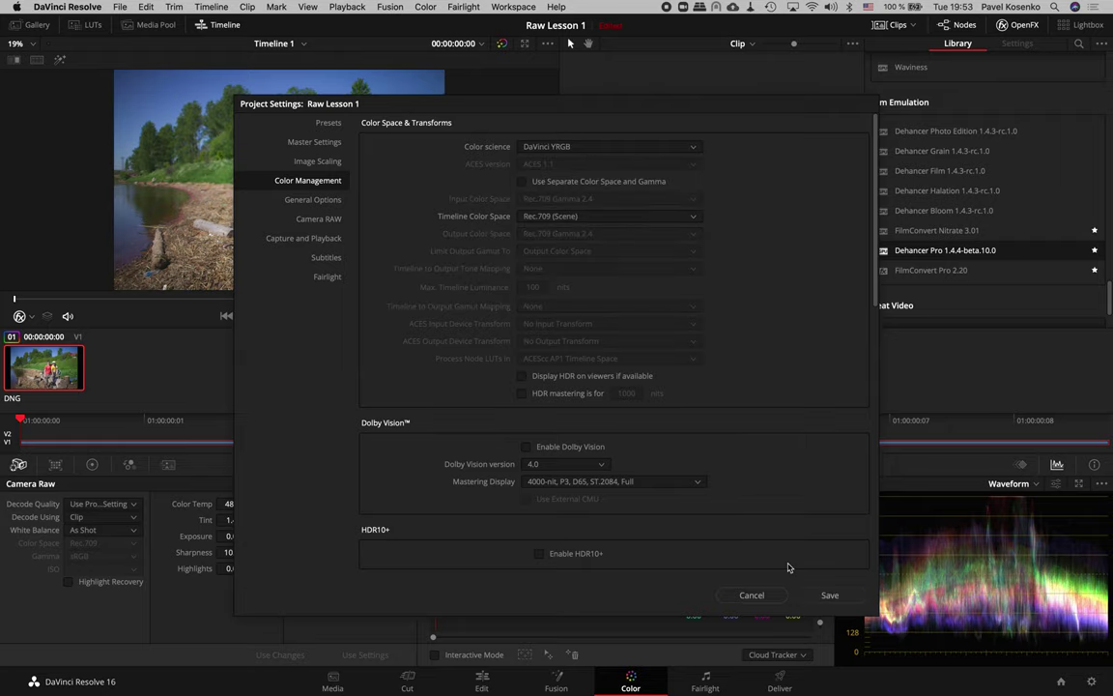
pyautogui.click(829, 596)
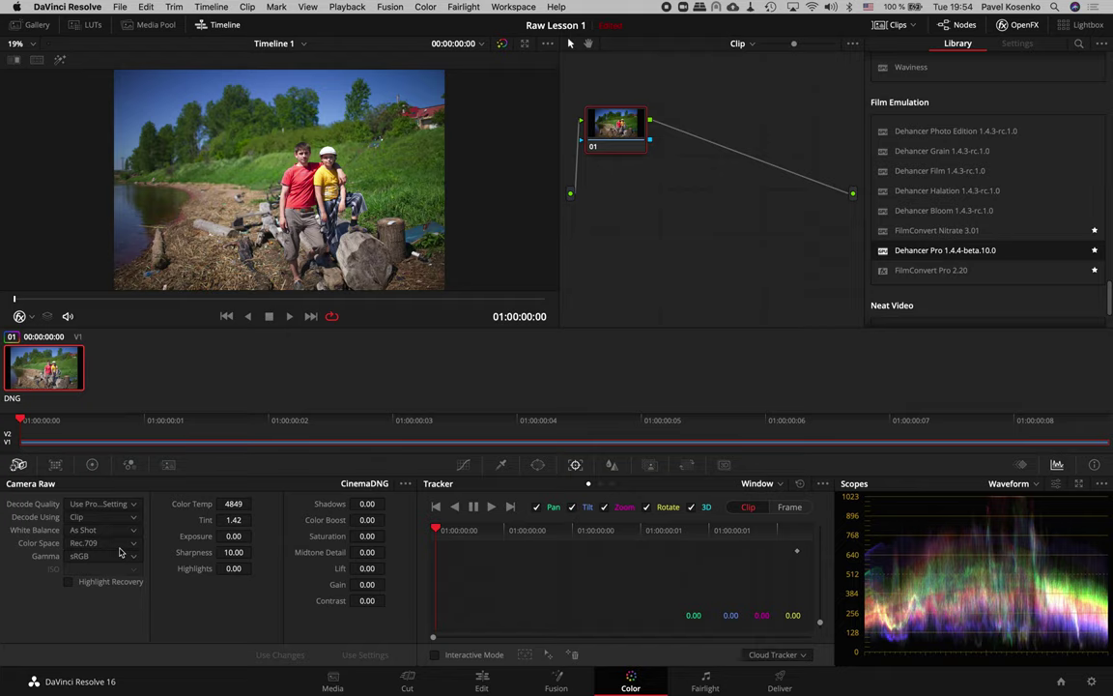
# Decode the raw in Blackmagic Design color space and enable Highlight Recovery
pyautogui.click(121, 545)
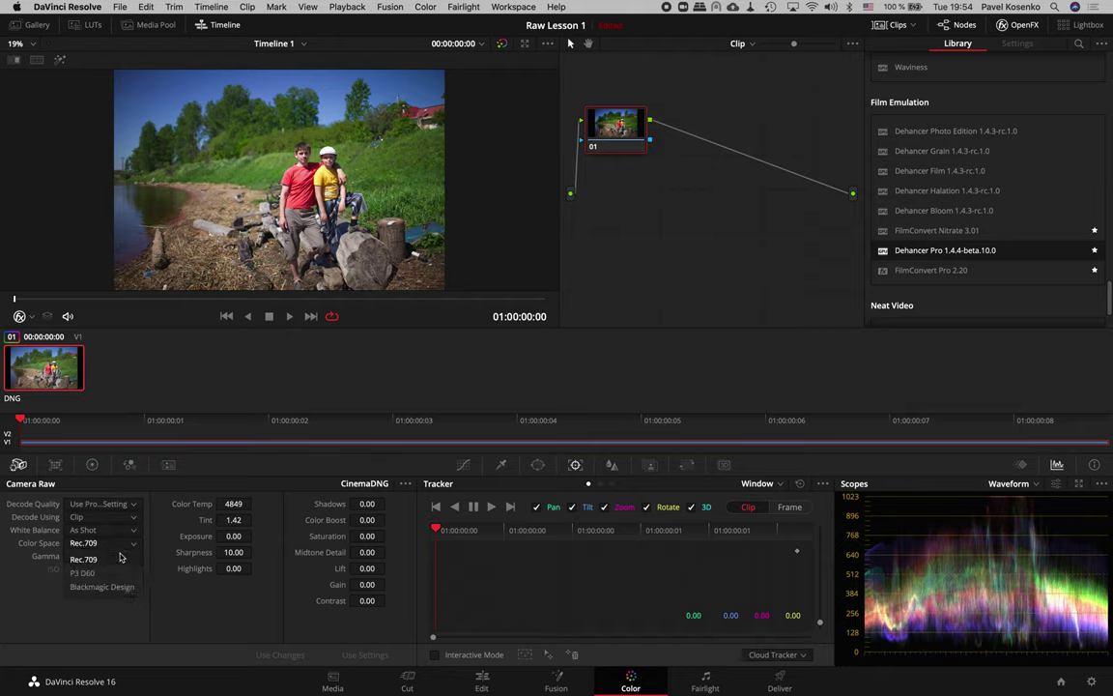
pyautogui.click(121, 587)
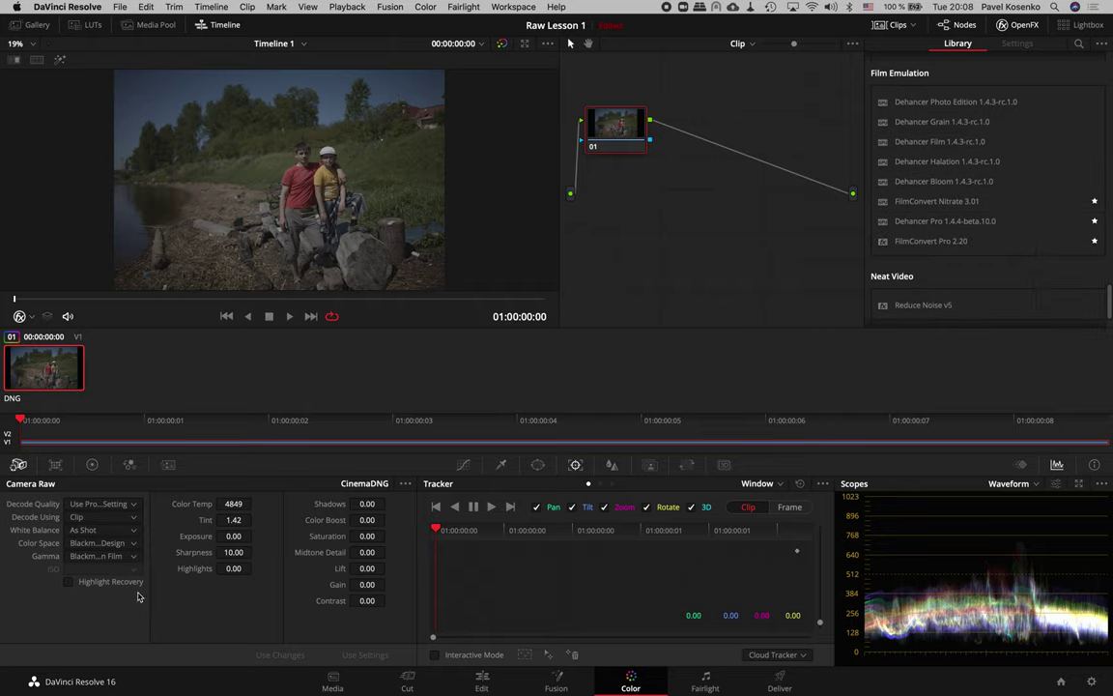
pyautogui.click(67, 581)
# Drag Color Space Transform from the OpenFX library into the node graph after node 01
pyautogui.scroll(-10, 951, 191)
pyautogui.scroll(5, 952, 193)
pyautogui.scroll(-3, 951, 194)
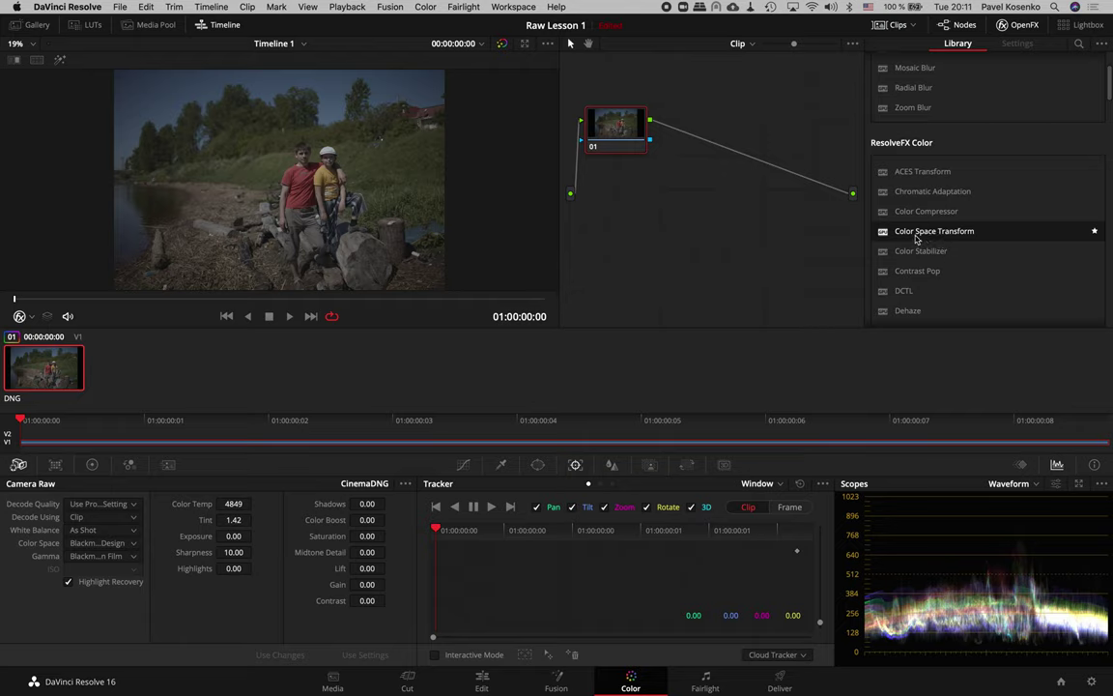
pyautogui.click(1029, 26)
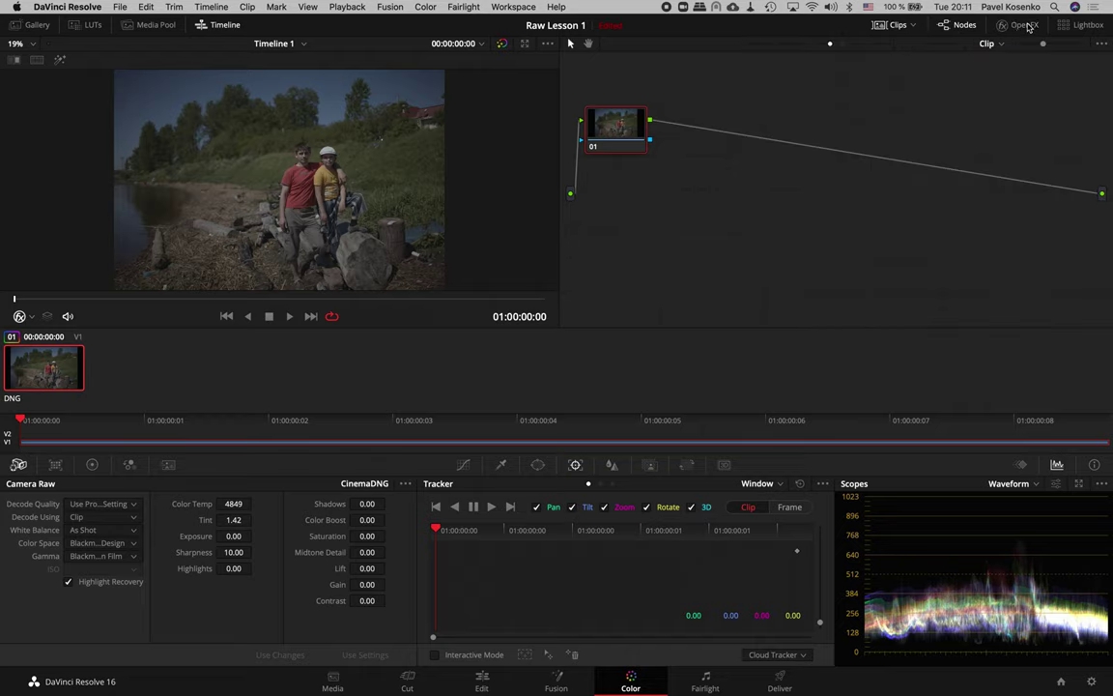
pyautogui.click(1027, 26)
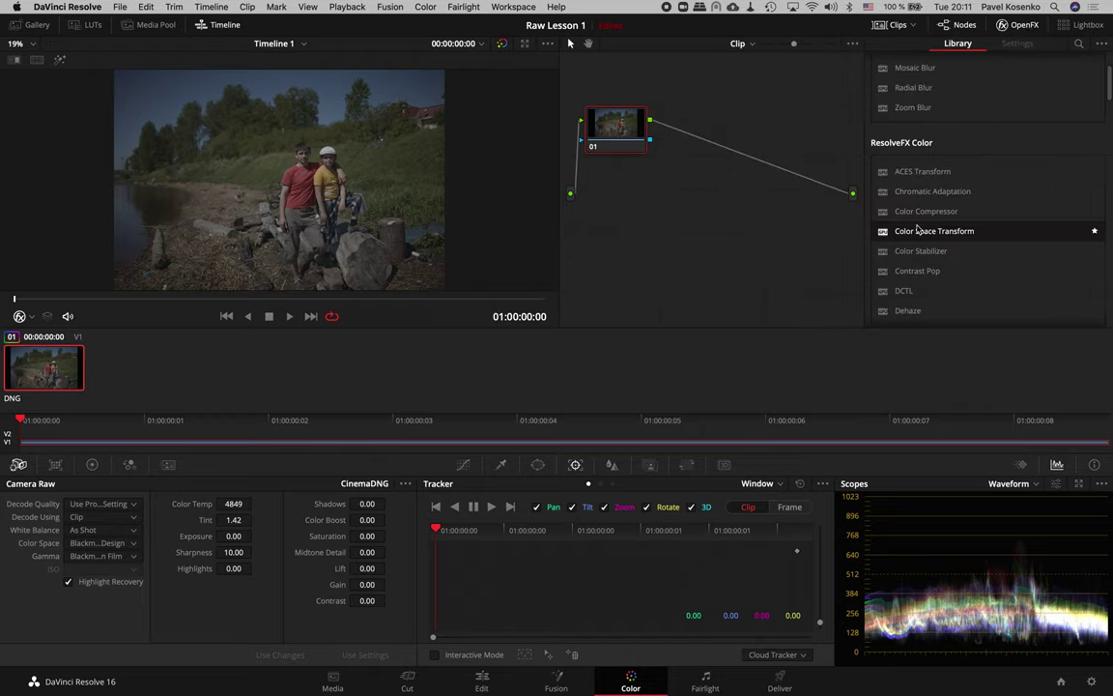
pyautogui.moveTo(922, 231)
pyautogui.mouseDown()
pyautogui.moveTo(758, 195)
pyautogui.moveTo(744, 162)
pyautogui.mouseUp()
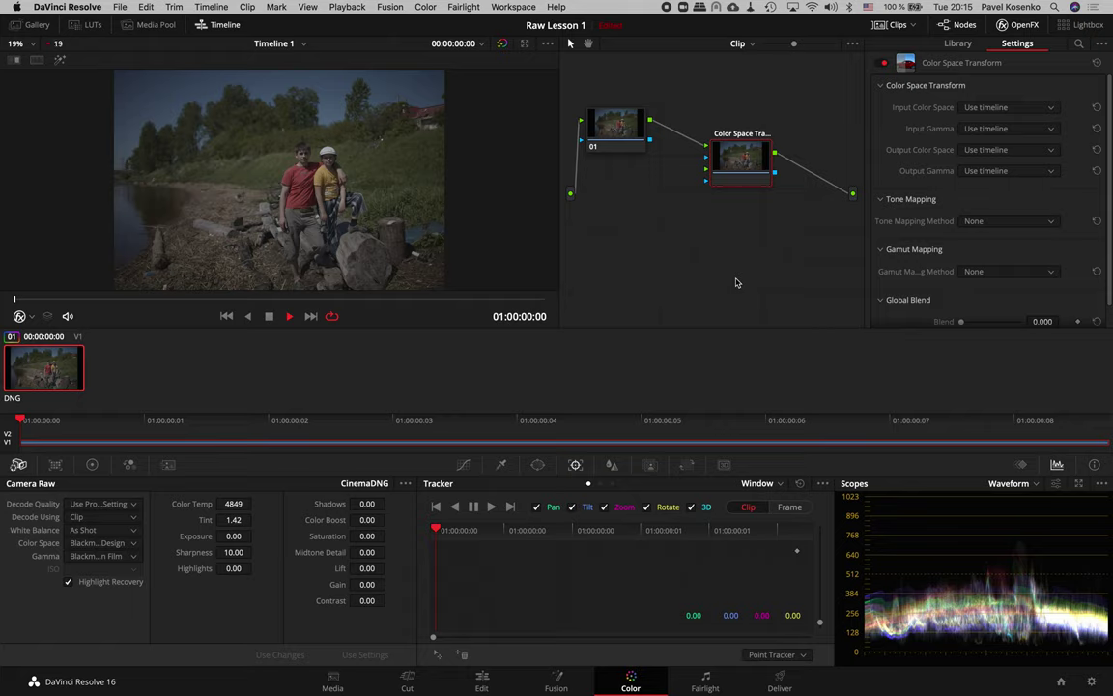
# Inspect the transform's input color space list and the raw color space options, leaving both unchanged
pyautogui.click(1011, 109)
pyautogui.click(1012, 107)
pyautogui.click(67, 581)
pyautogui.click(66, 543)
pyautogui.click(83, 542)
# Set transform input to Pocket 4K Film Gen 4, gamma Blackmagic Design Film, tone mapping Luminance Mapping
pyautogui.click(982, 109)
pyautogui.scroll(-1, 1011, 212)
pyautogui.scroll(-1, 1011, 213)
pyautogui.scroll(-1, 1011, 213)
pyautogui.scroll(-1, 1024, 220)
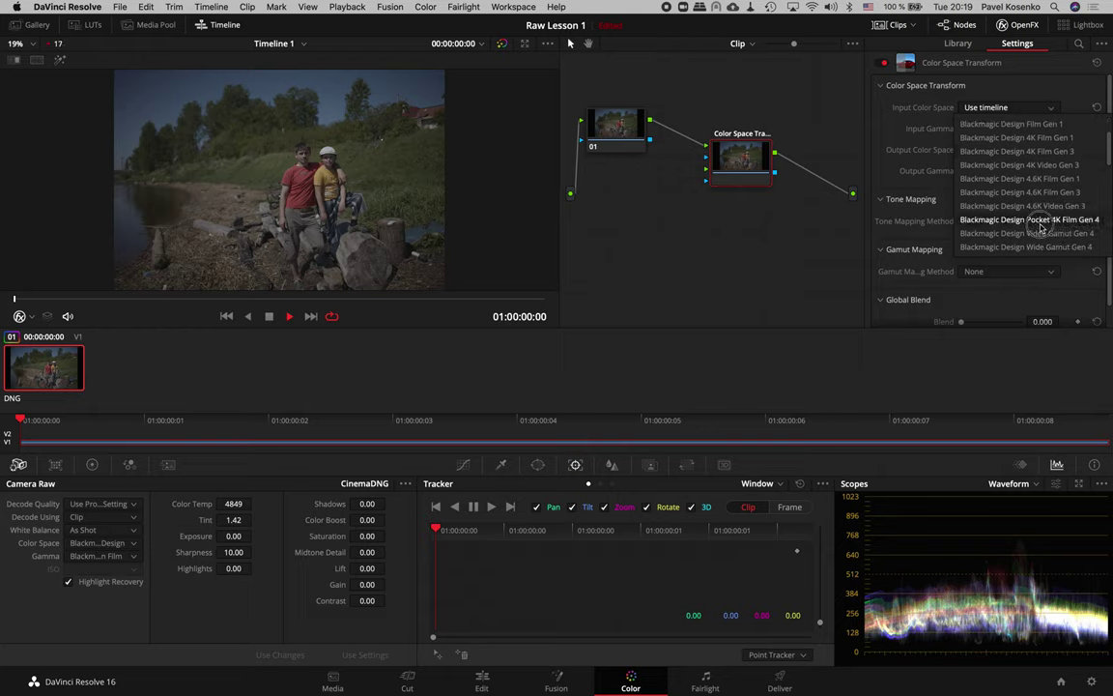
pyautogui.click(1041, 220)
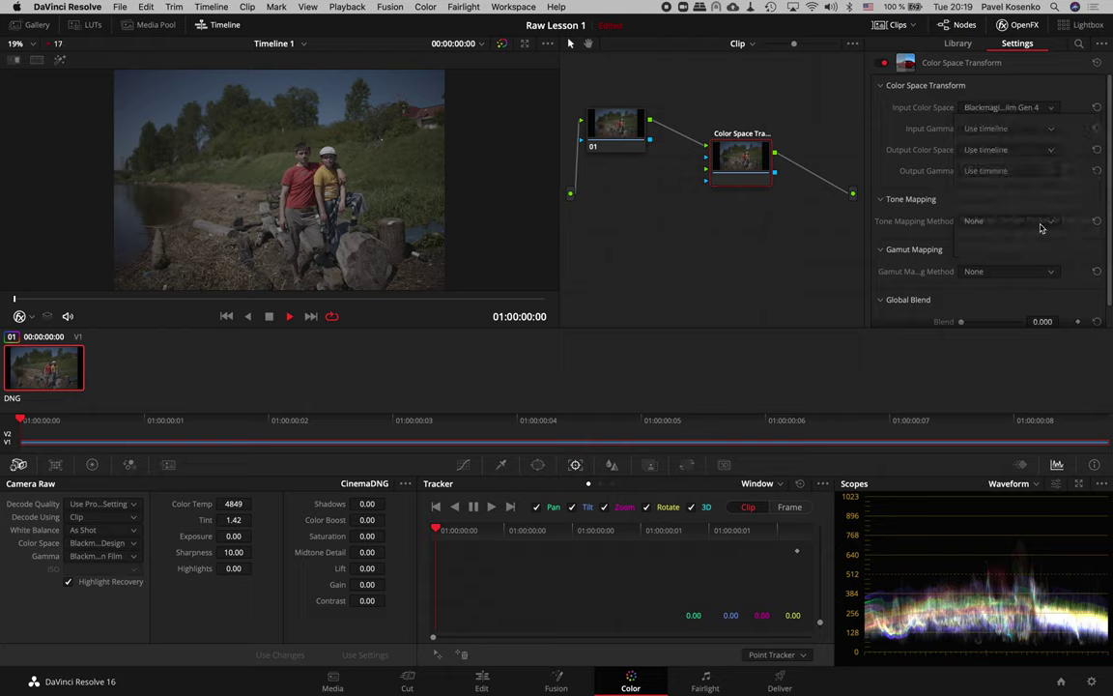
pyautogui.click(989, 135)
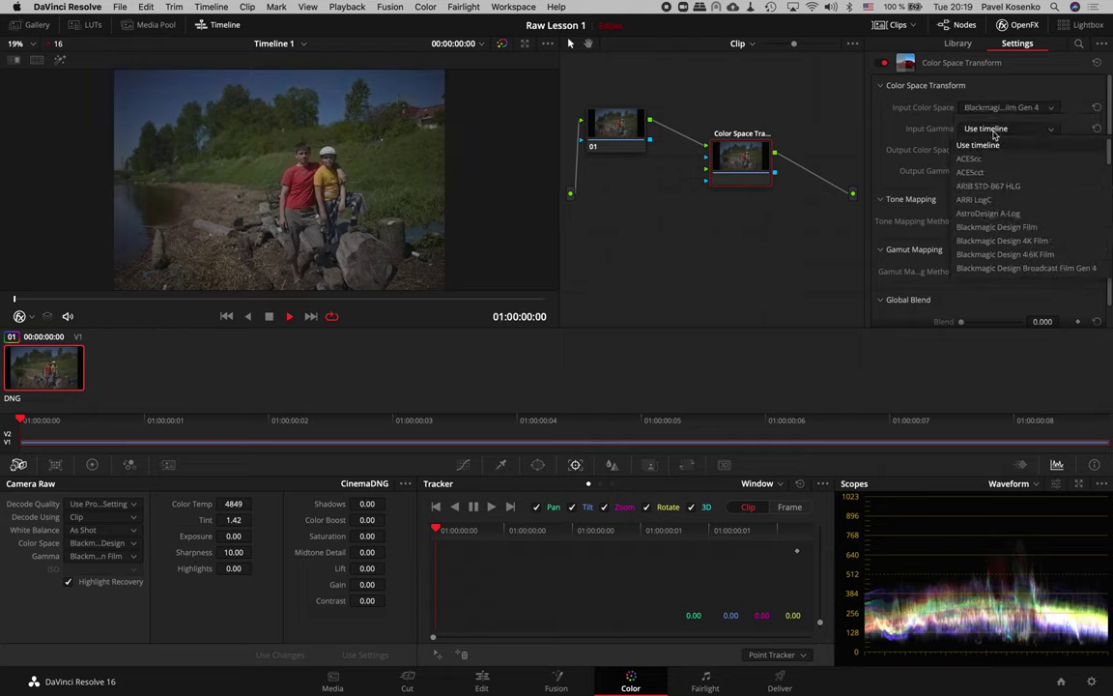
pyautogui.click(1052, 228)
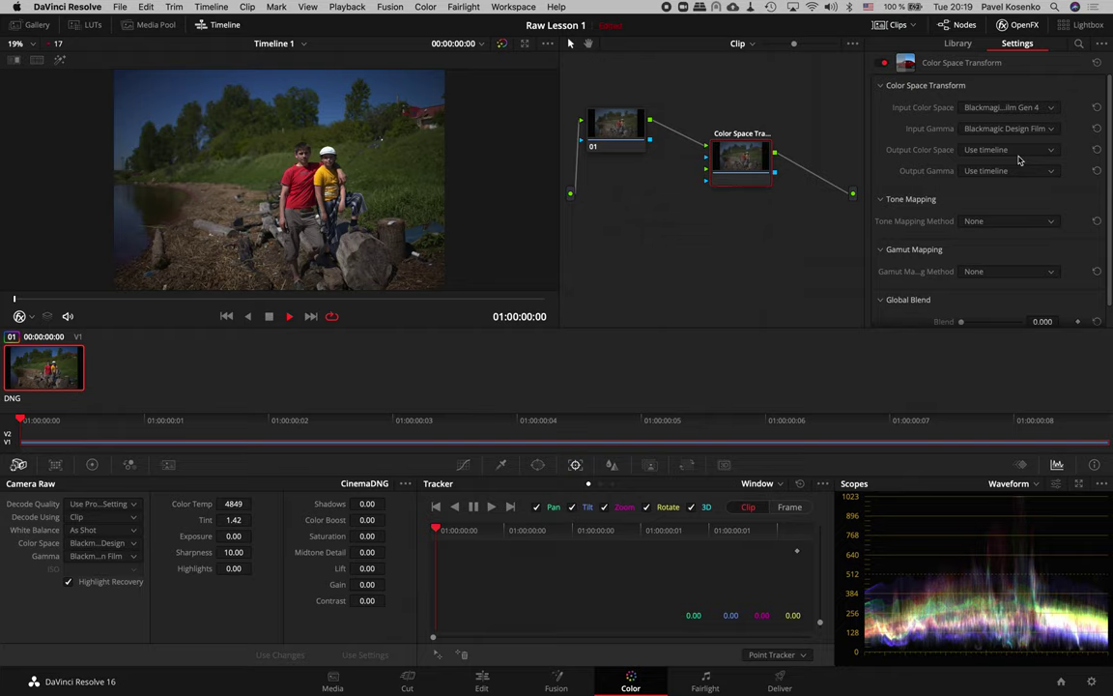
pyautogui.click(1012, 223)
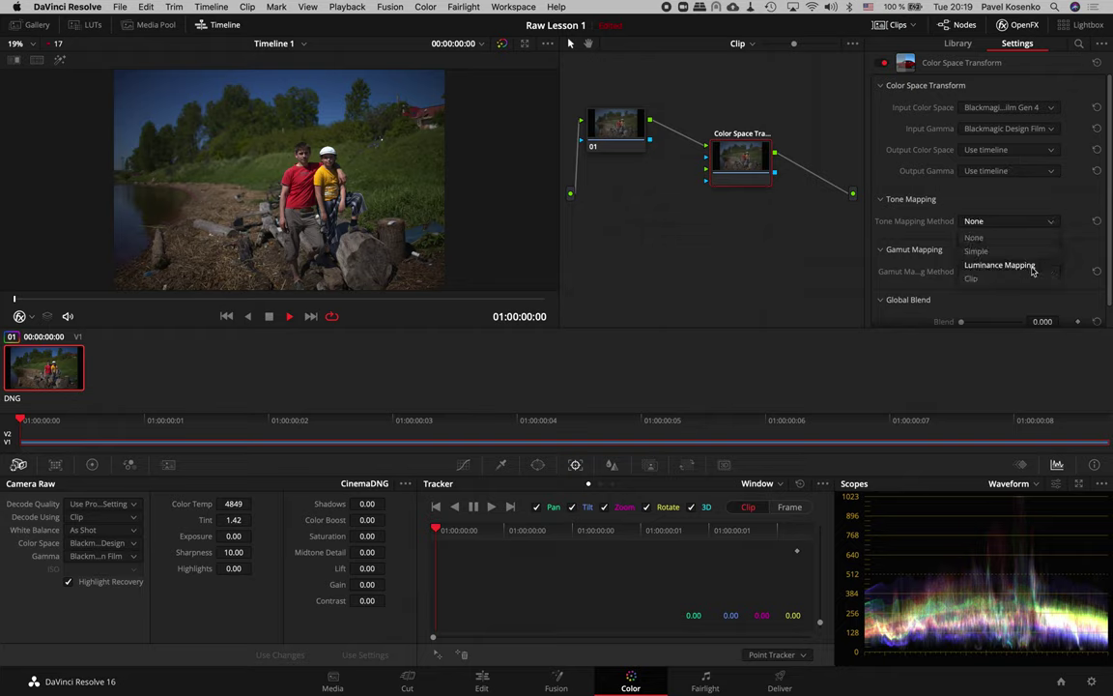
pyautogui.click(1032, 267)
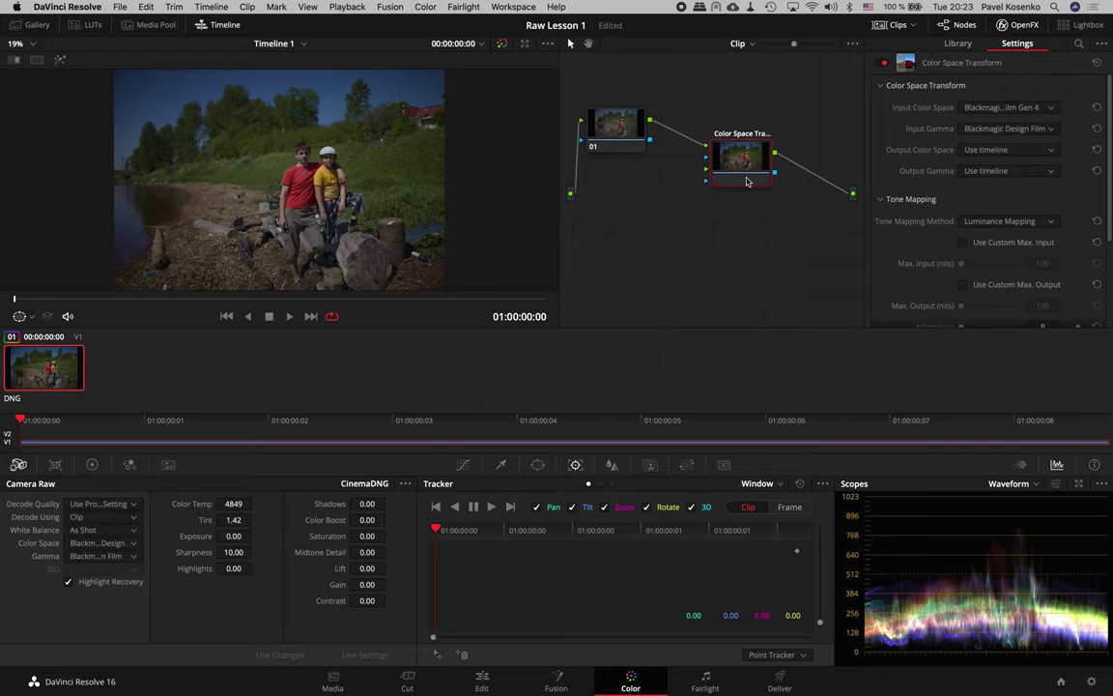
# Select node 01 and browse the primary wheels and Hue vs Hue, Sat and Lum curves
pyautogui.click(596, 132)
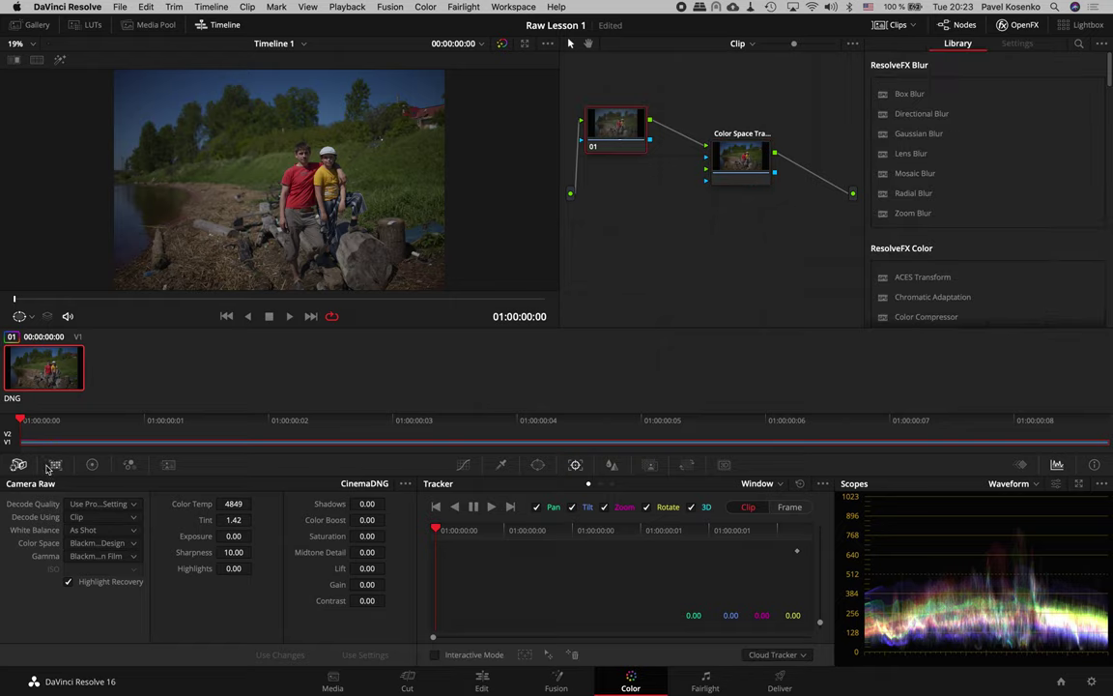
pyautogui.click(91, 465)
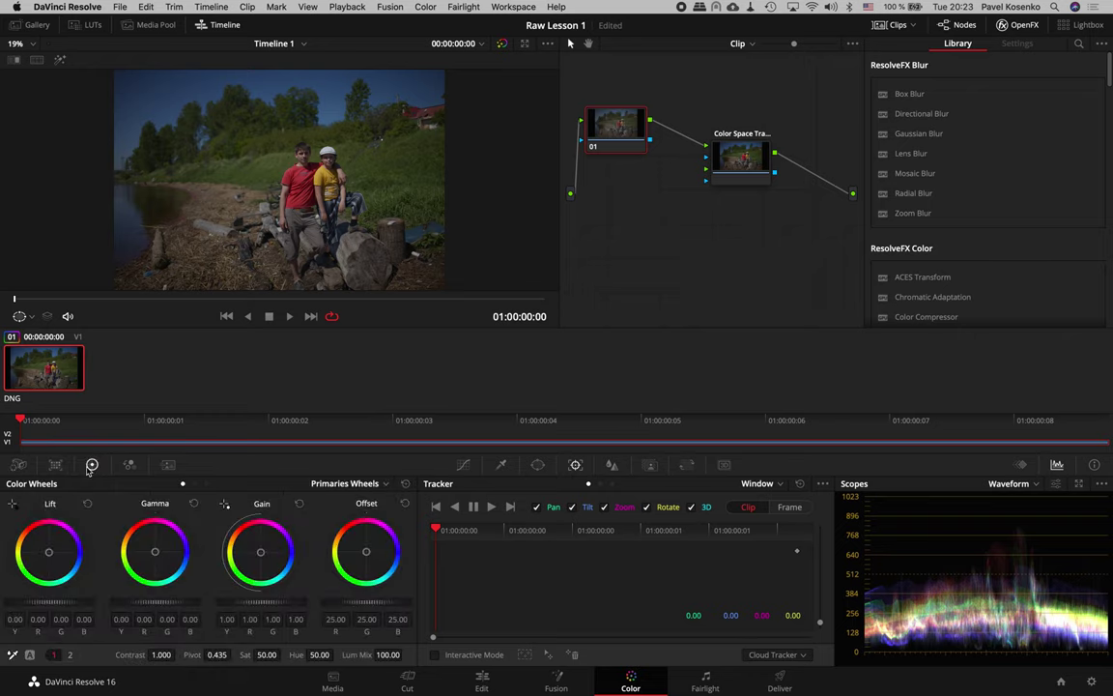
pyautogui.click(467, 467)
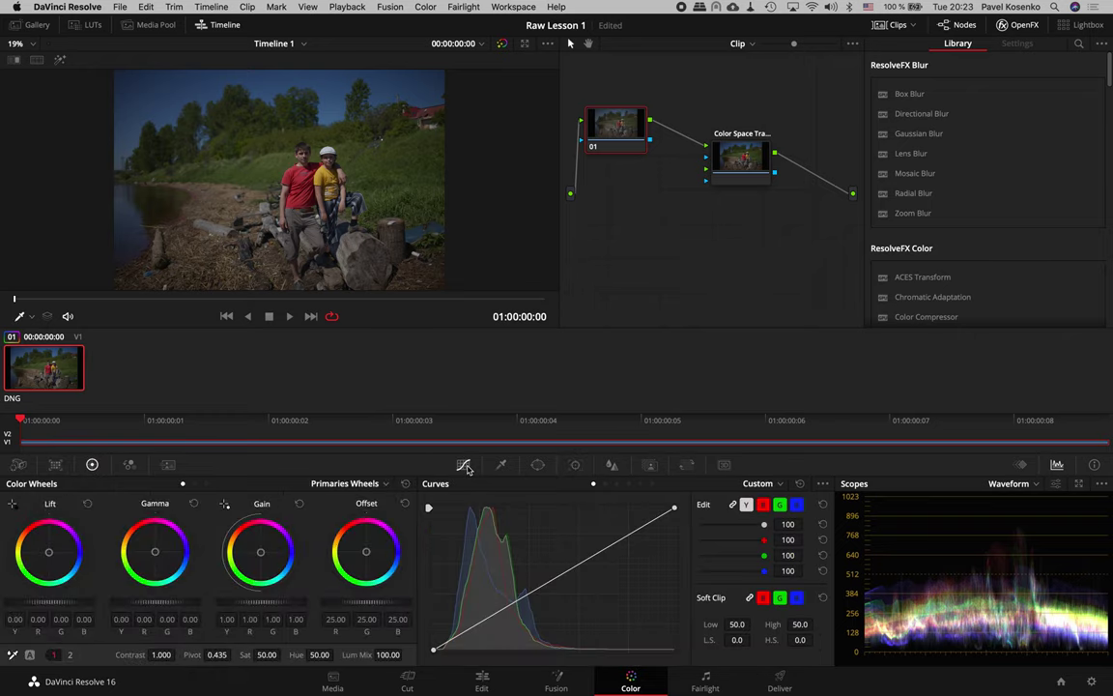
pyautogui.click(604, 484)
pyautogui.click(617, 484)
pyautogui.click(629, 484)
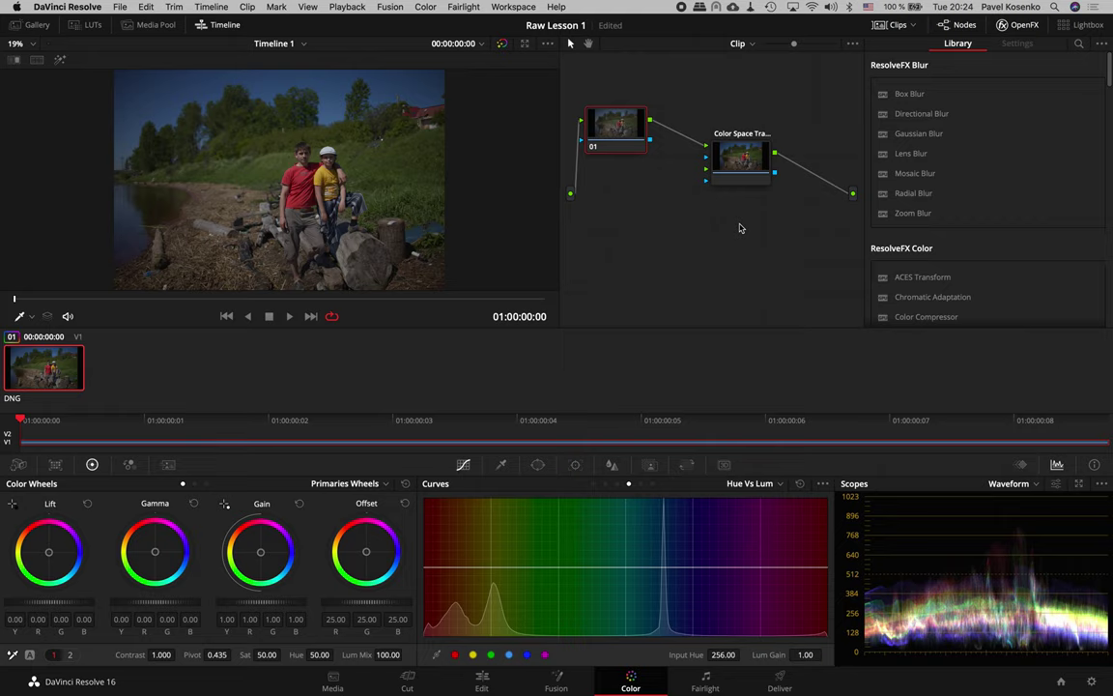
# Move the Color Space Transform node aside and add serial nodes 03 and 04 after node 01
pyautogui.moveTo(740, 164); pyautogui.dragTo(796, 270)
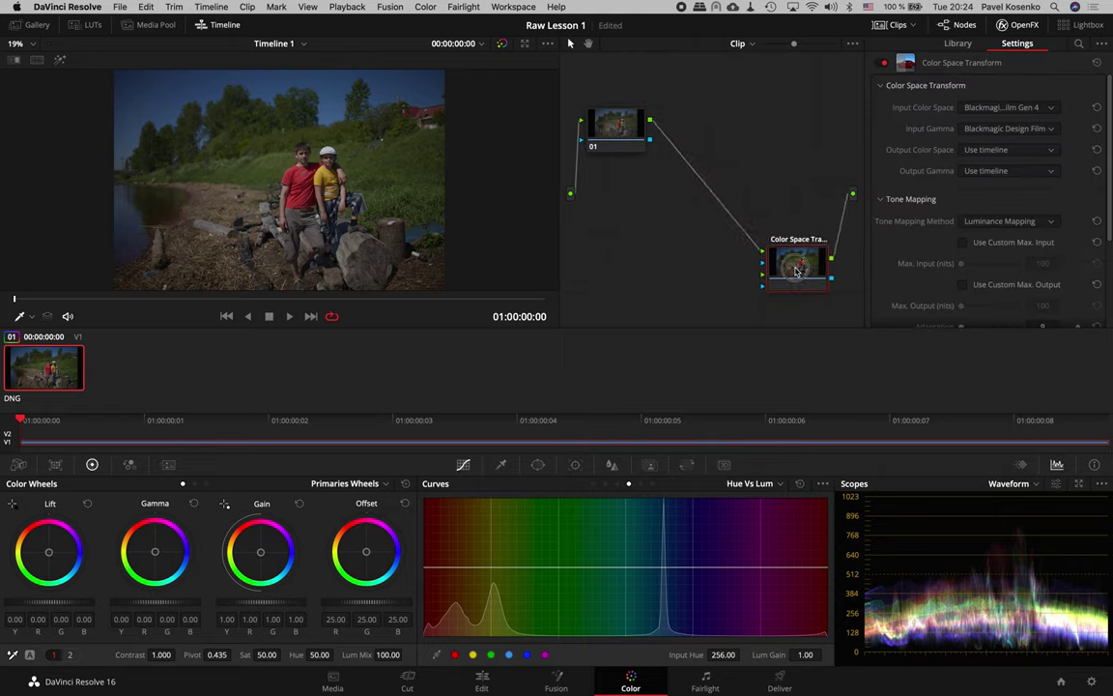
pyautogui.moveTo(624, 134); pyautogui.dragTo(622, 119)
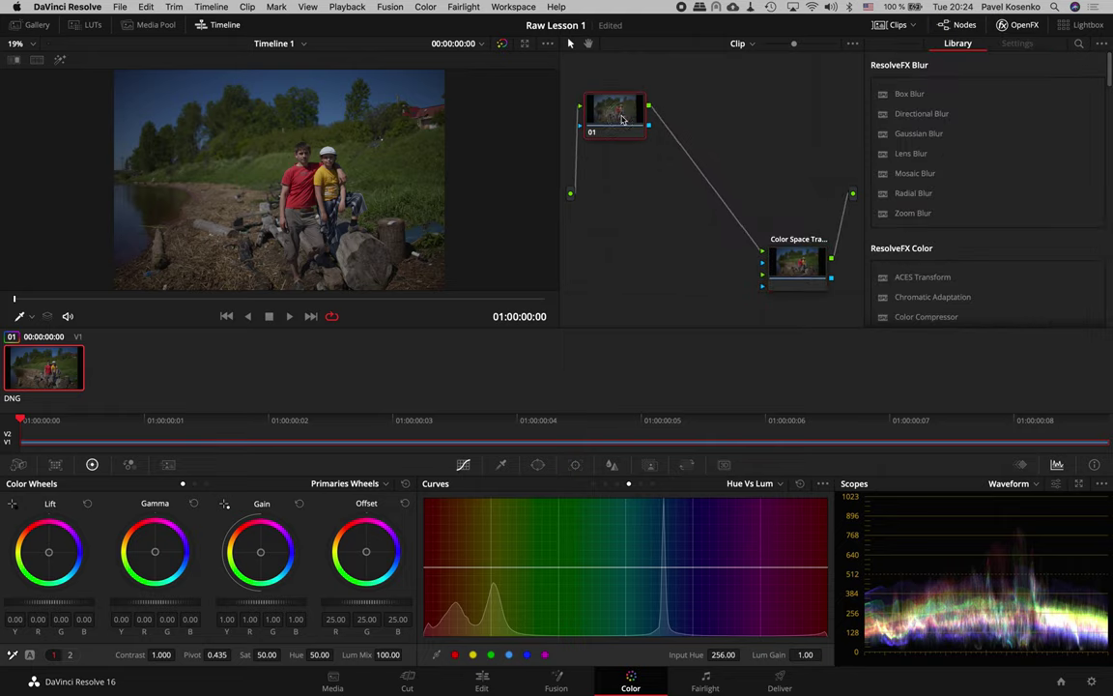
pyautogui.hotkey('alt', 's')
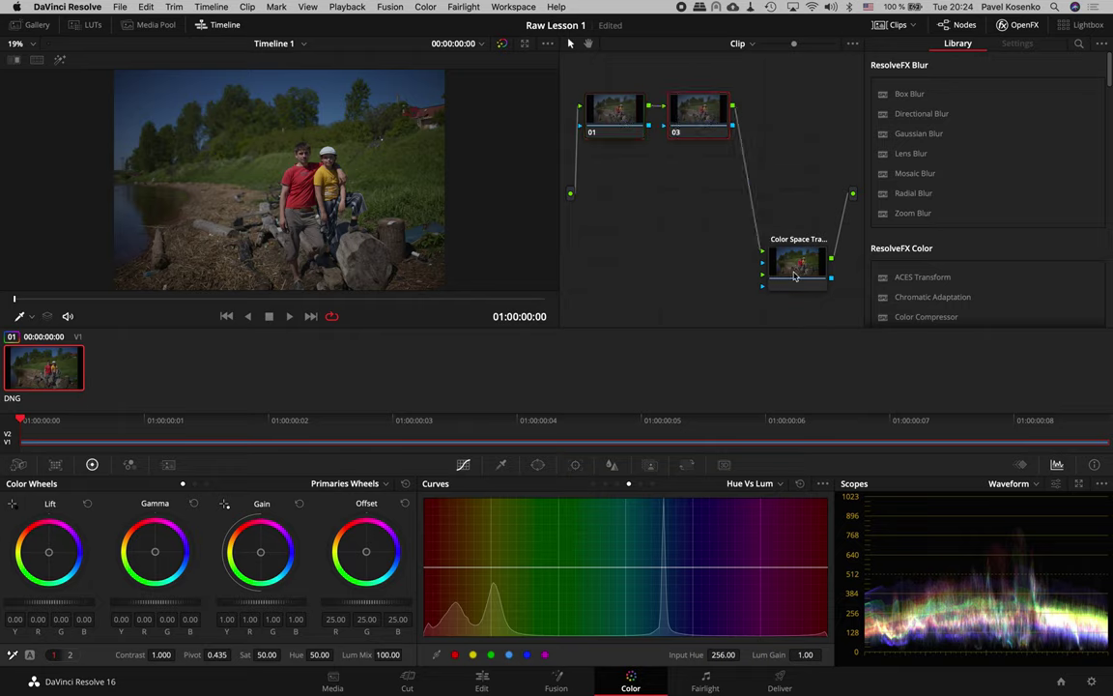
pyautogui.hotkey('alt', 's')
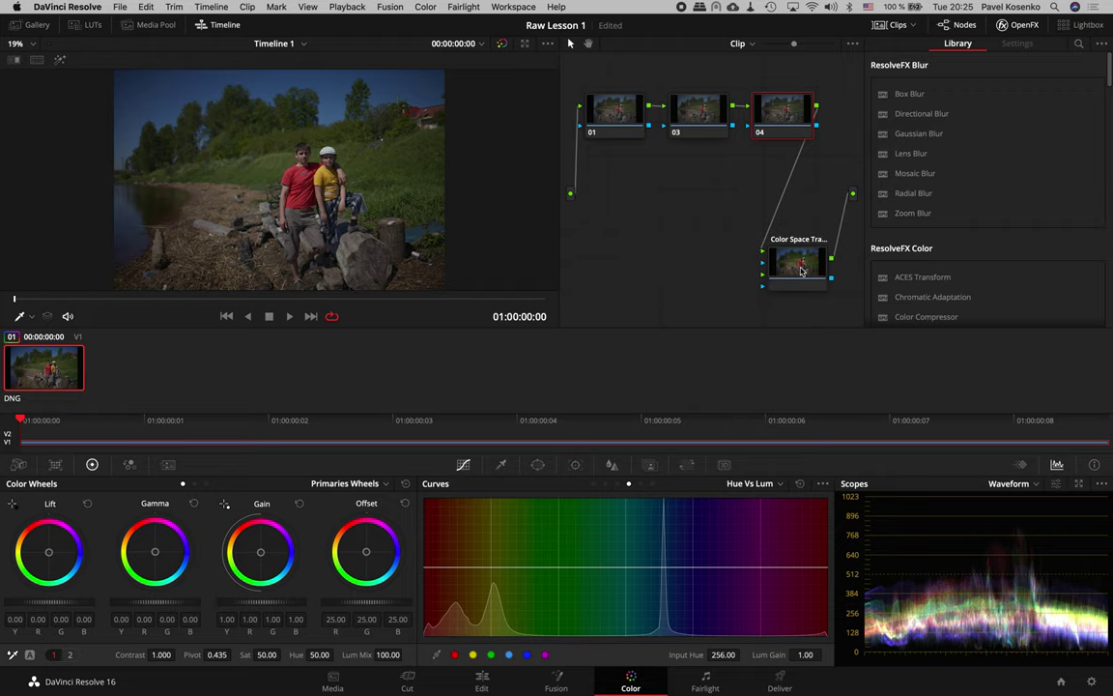
# Select nodes 01, 03 and 04 and show the Camera Raw decode settings
pyautogui.moveTo(800, 272); pyautogui.dragTo(806, 275)
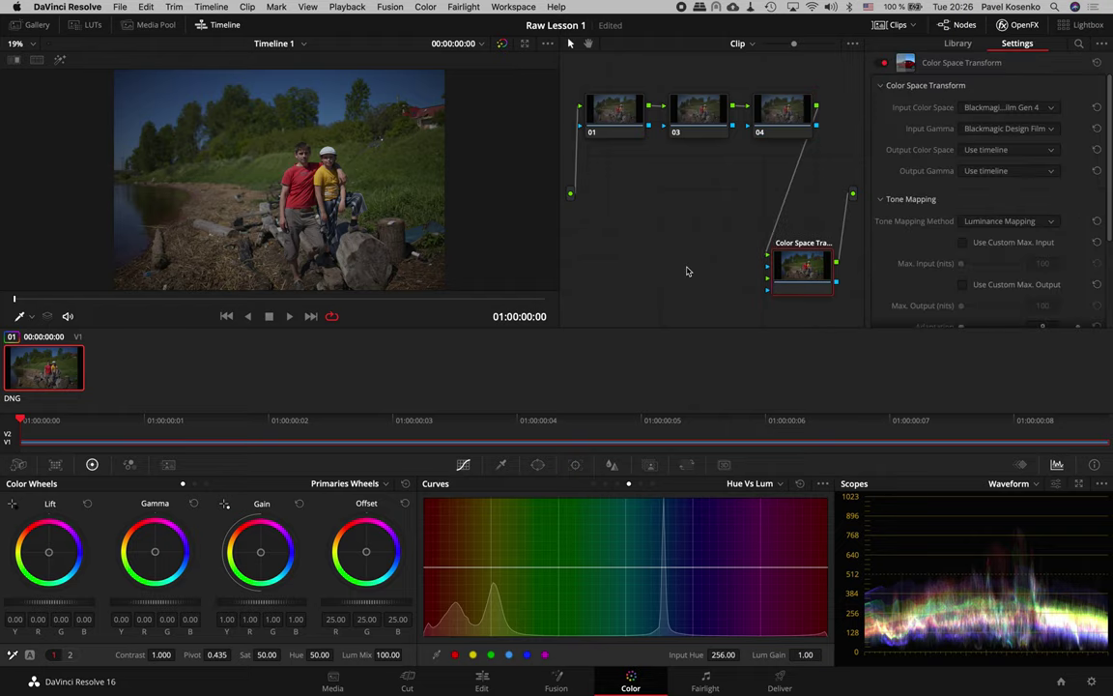
pyautogui.moveTo(560, 60); pyautogui.dragTo(791, 151)
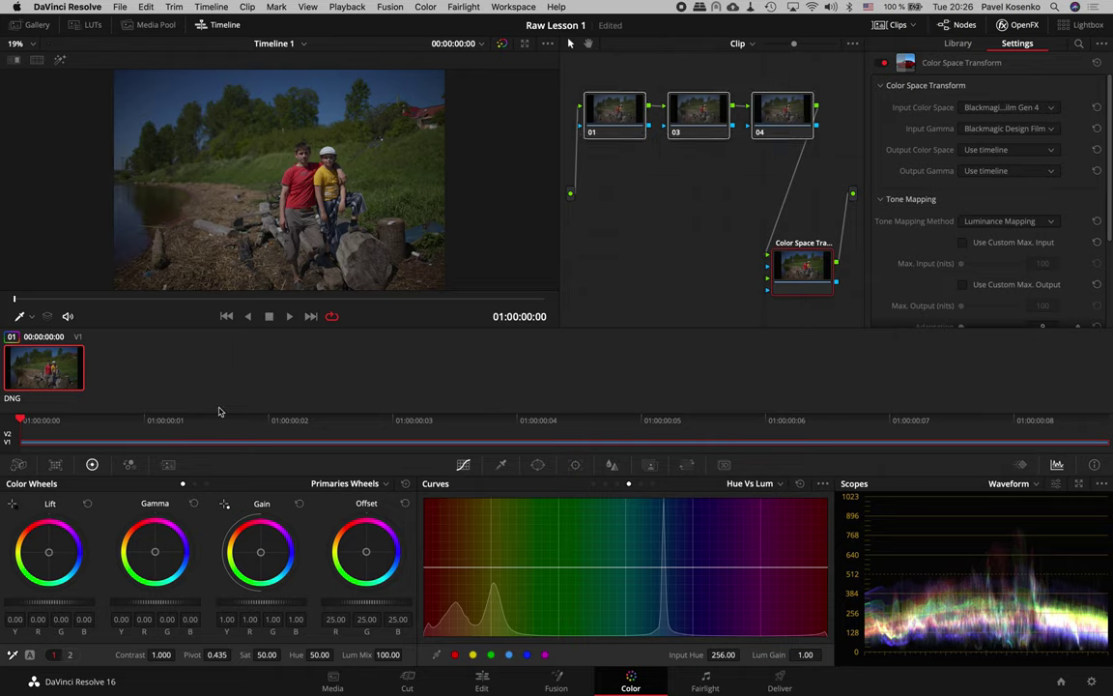
pyautogui.click(19, 465)
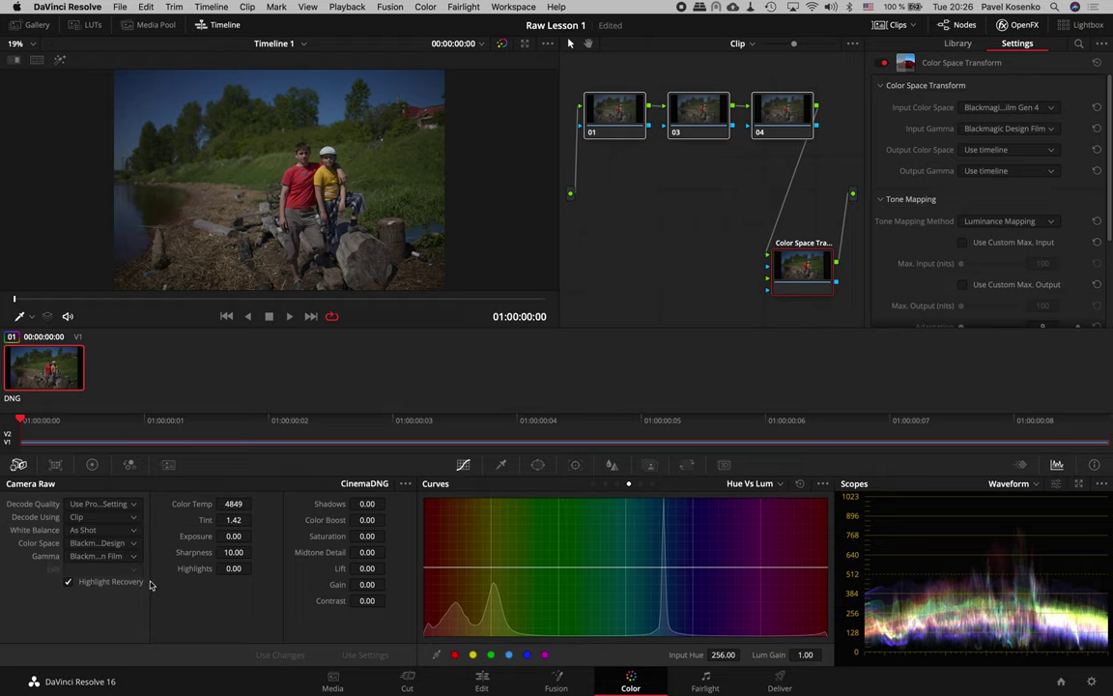
# Step through nodes 03 and 04, then nudge the Color Space Transform node down-right
pyautogui.click(550, 113)
pyautogui.click(708, 116)
pyautogui.click(638, 113)
pyautogui.click(673, 123)
pyautogui.click(623, 121)
pyautogui.click(672, 124)
pyautogui.click(779, 125)
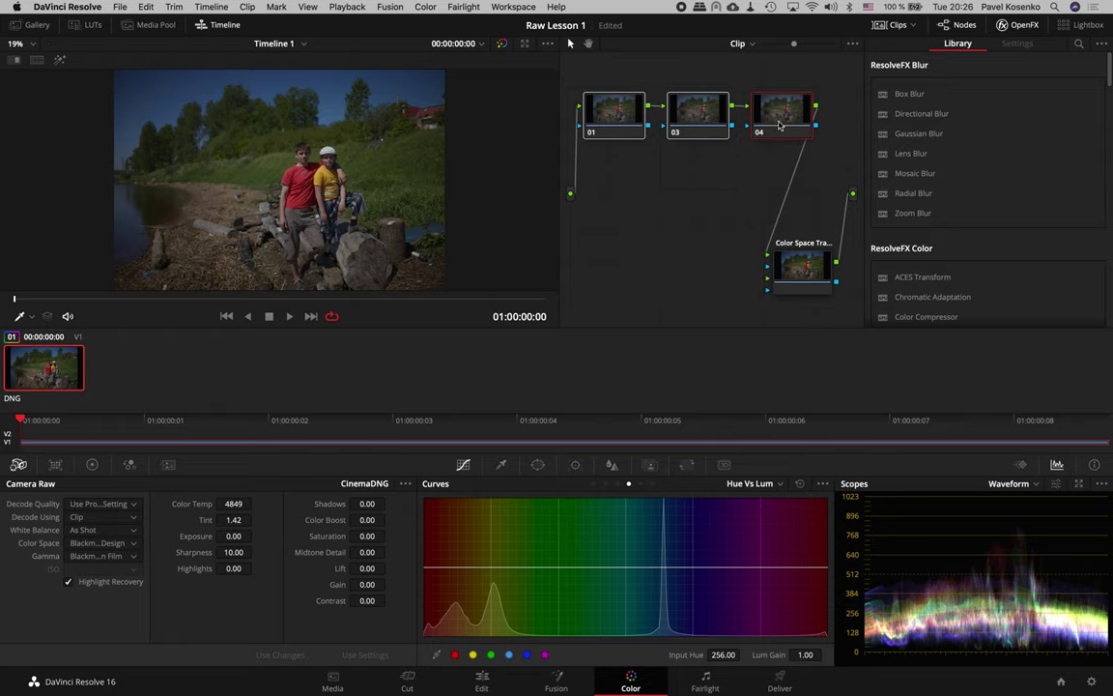
pyautogui.click(795, 274)
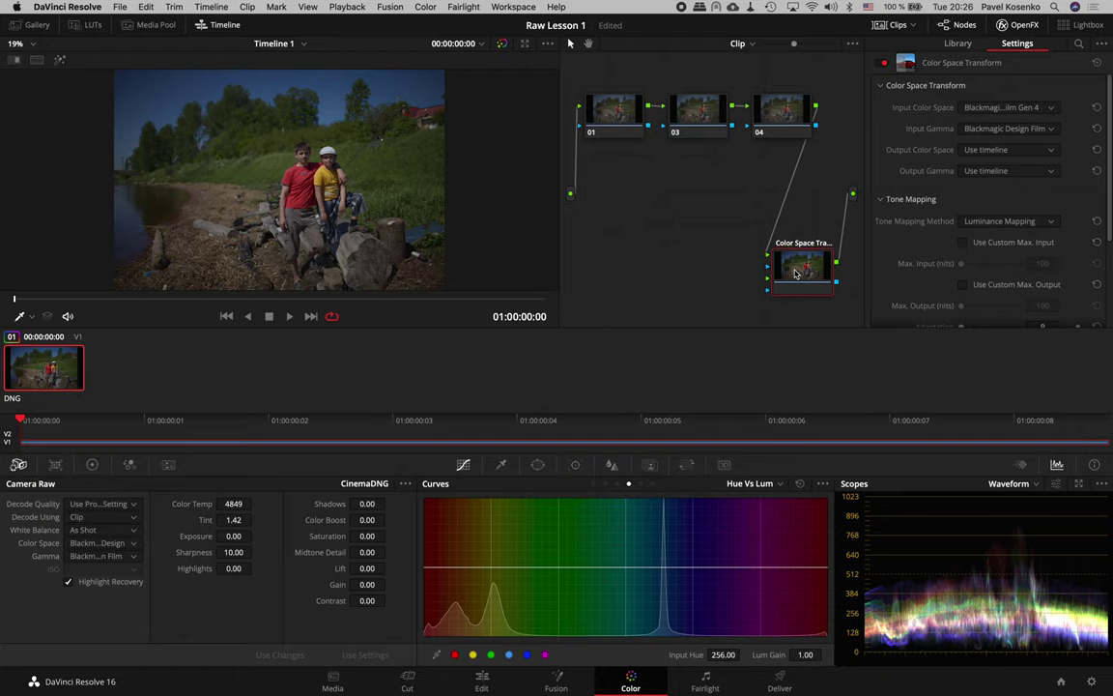
pyautogui.moveTo(795, 273); pyautogui.dragTo(800, 279)
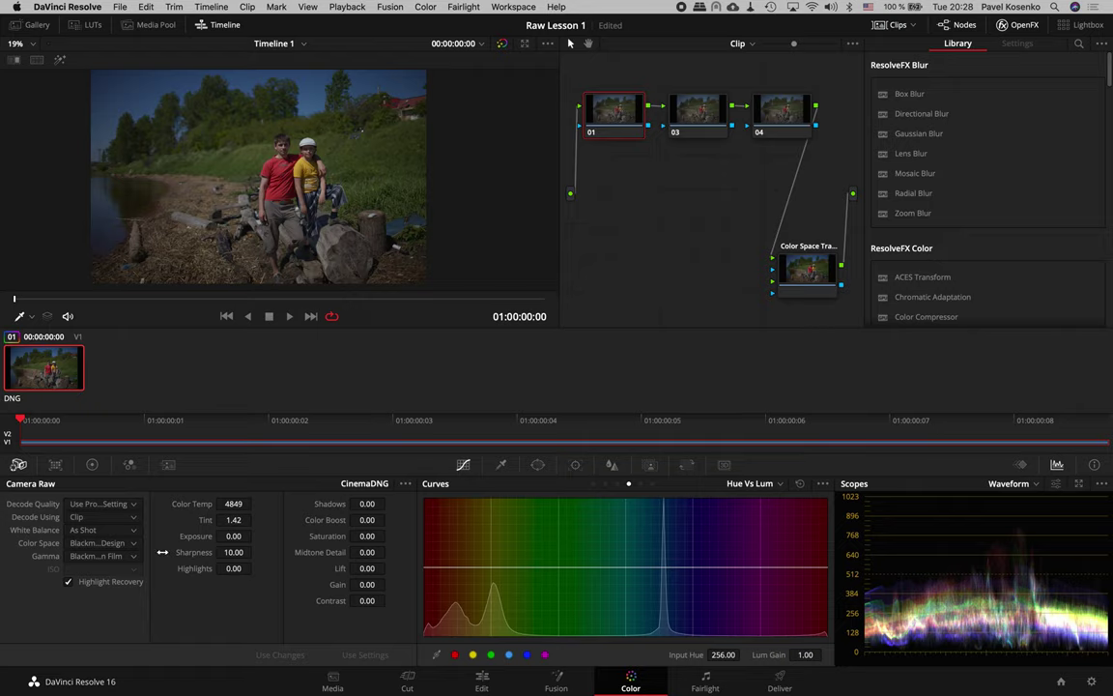
# Set the raw Color Space to Rec.709 and Gamma to sRGB
pyautogui.click(112, 544)
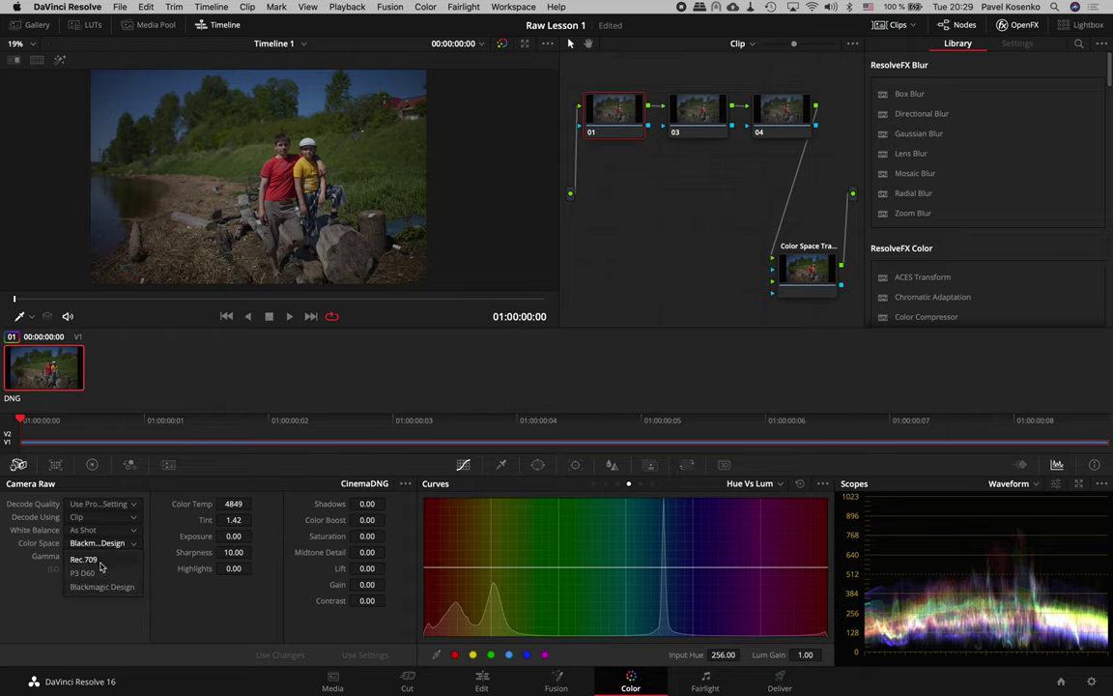
pyautogui.click(100, 559)
pyautogui.click(101, 556)
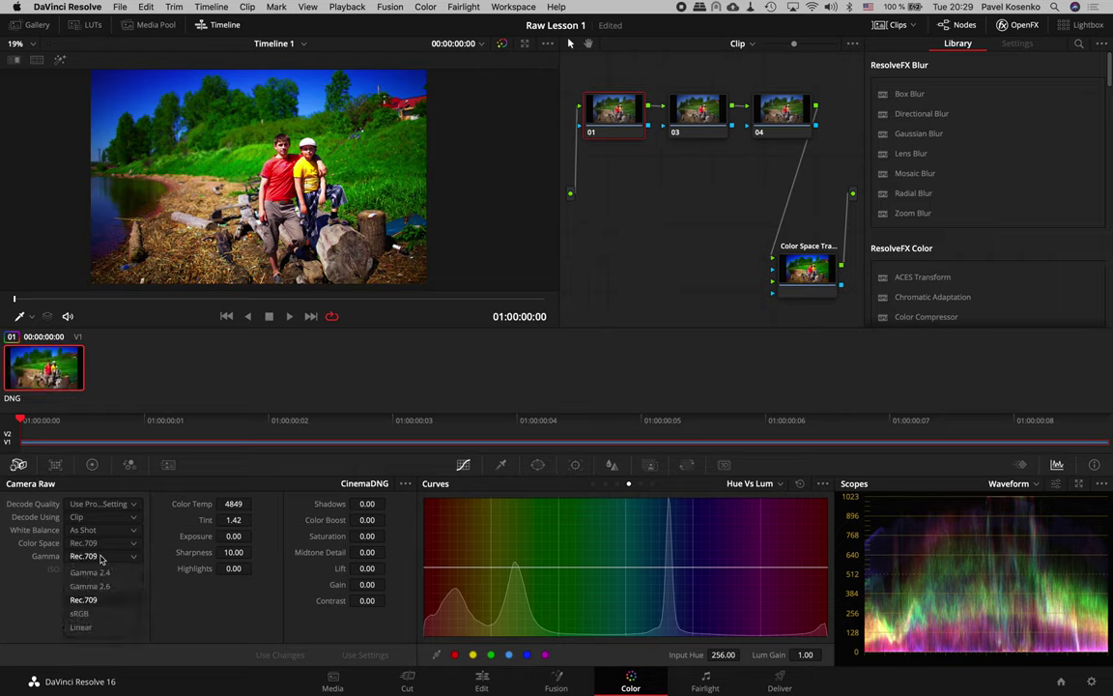
pyautogui.click(81, 612)
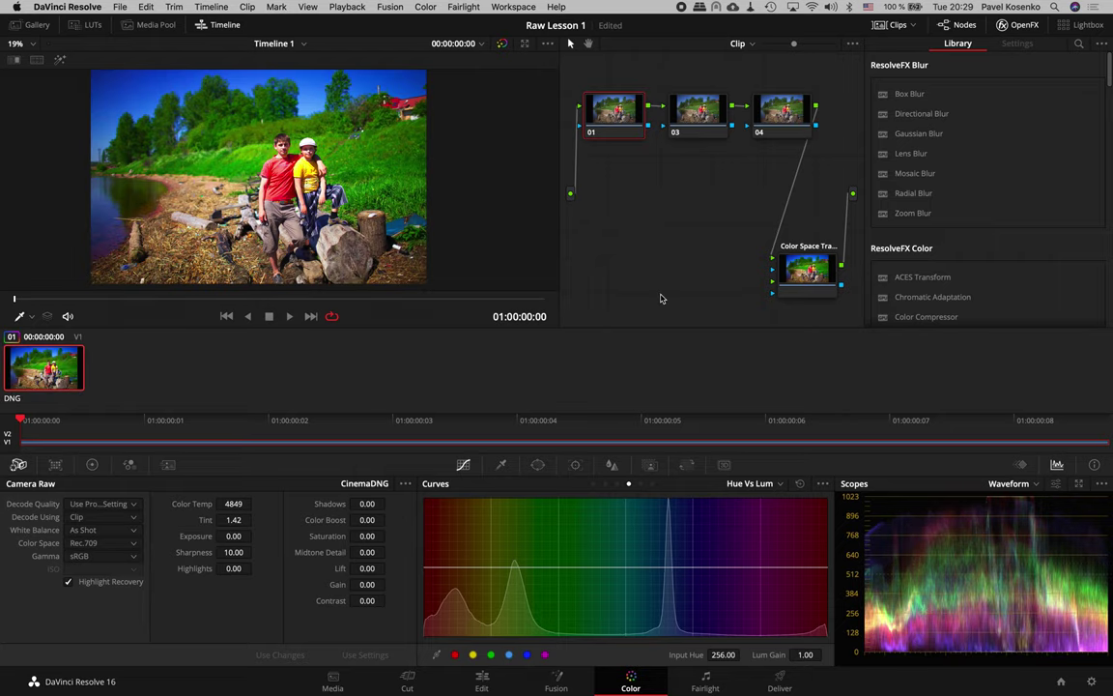
# Delete nodes 03, 04 and the Color Space Transform, then nudge node 01 slightly
pyautogui.moveTo(690, 80); pyautogui.dragTo(824, 271)
pyautogui.press('Delete')
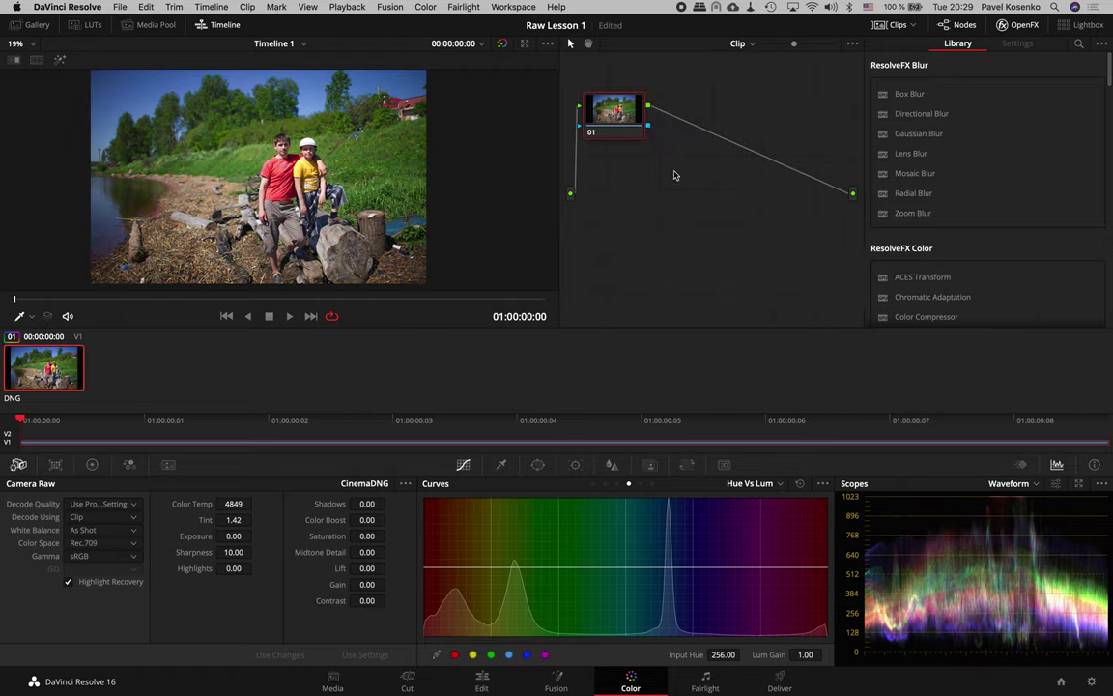
pyautogui.moveTo(607, 109); pyautogui.dragTo(610, 106)
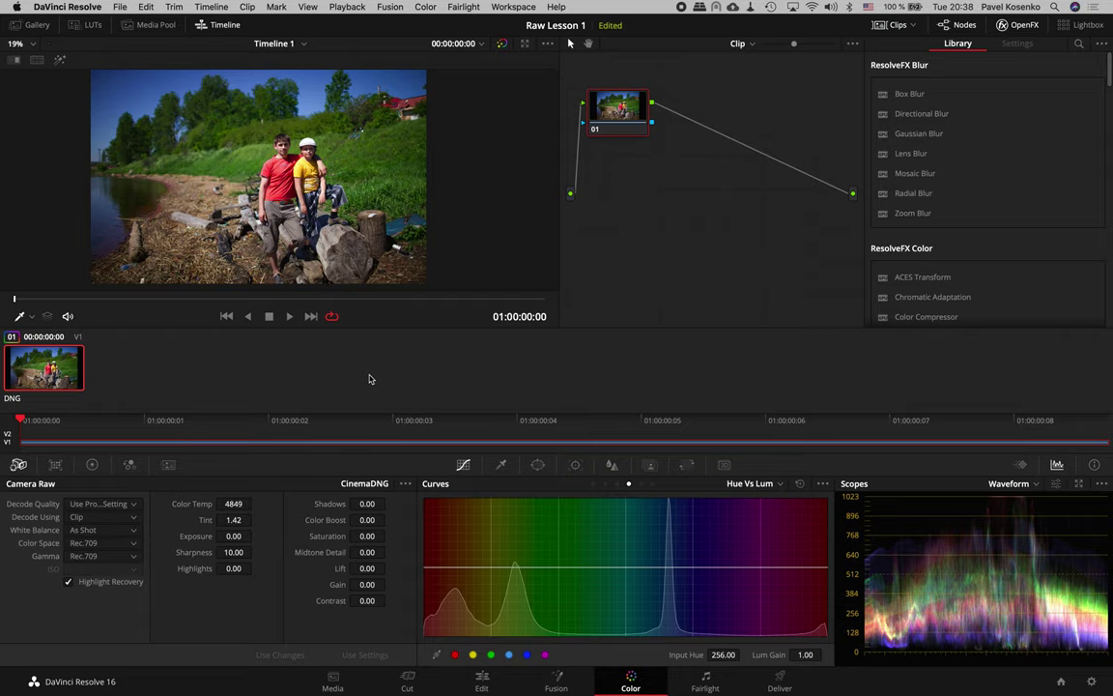
# Set the raw Color Space back to Blackmagic Design
pyautogui.click(102, 544)
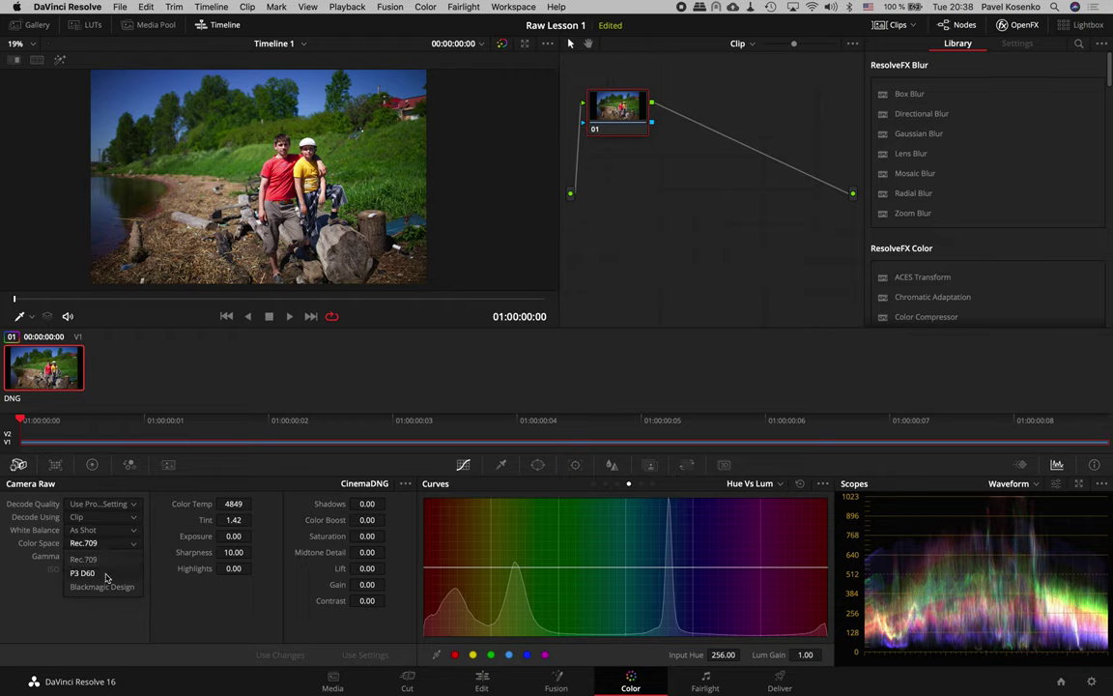
pyautogui.click(101, 586)
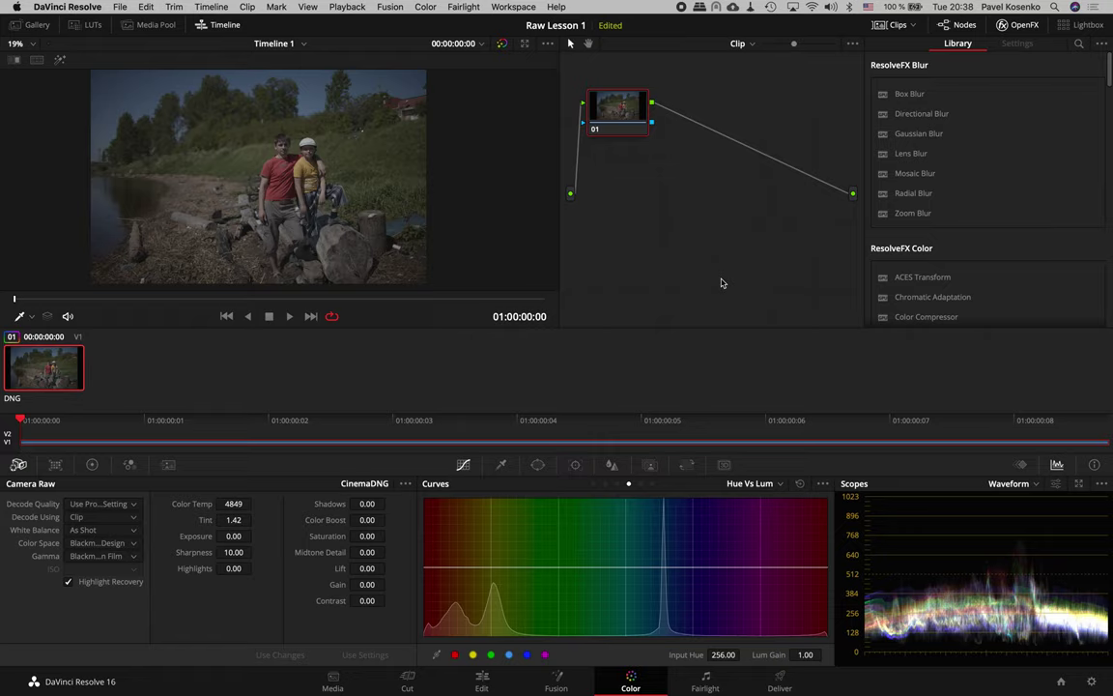
pyautogui.scroll(-15, 994, 178)
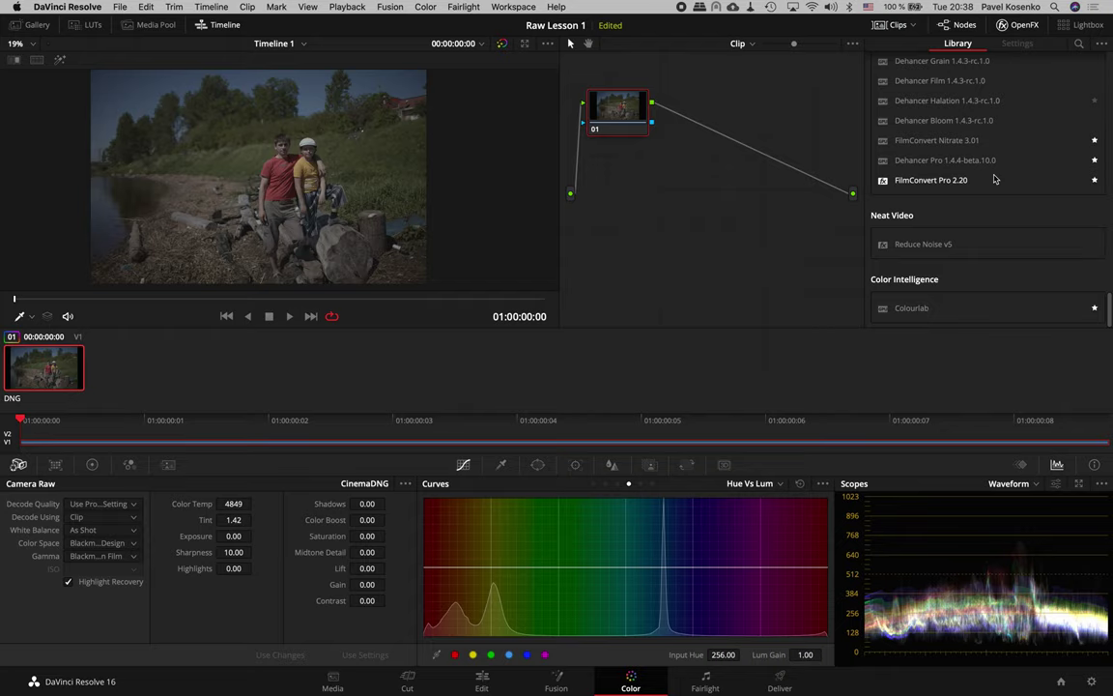
pyautogui.scroll(3, 994, 178)
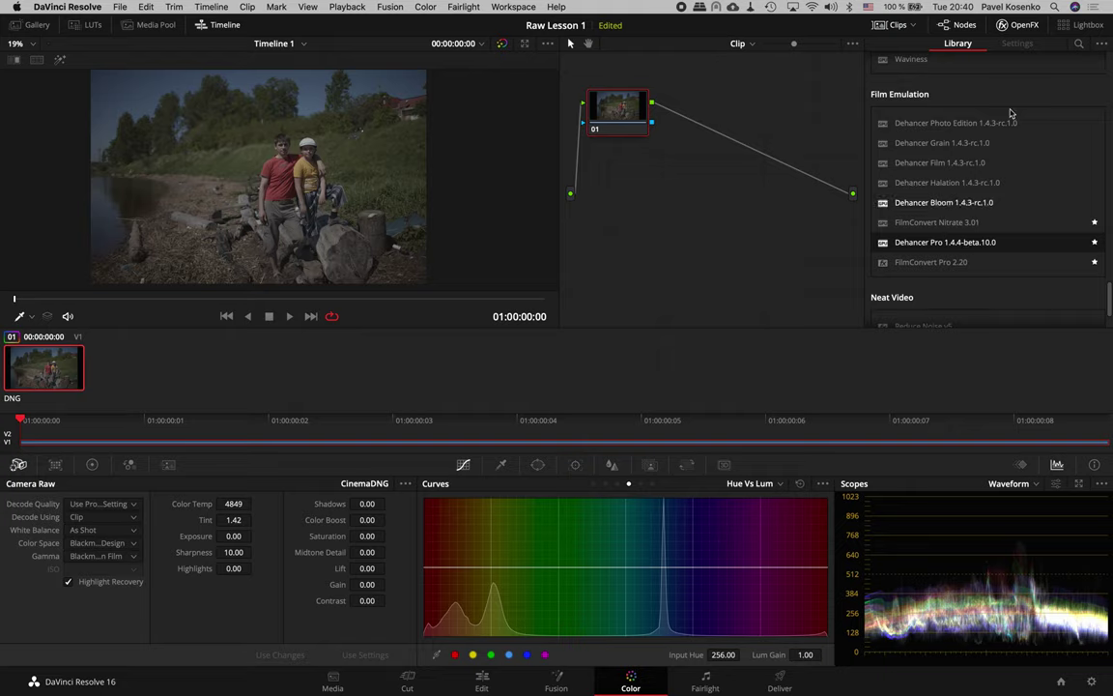
# Add a Dehancer Pro node after node 01 from the OpenFX Film Emulation section
pyautogui.click(1021, 25)
pyautogui.click(1025, 26)
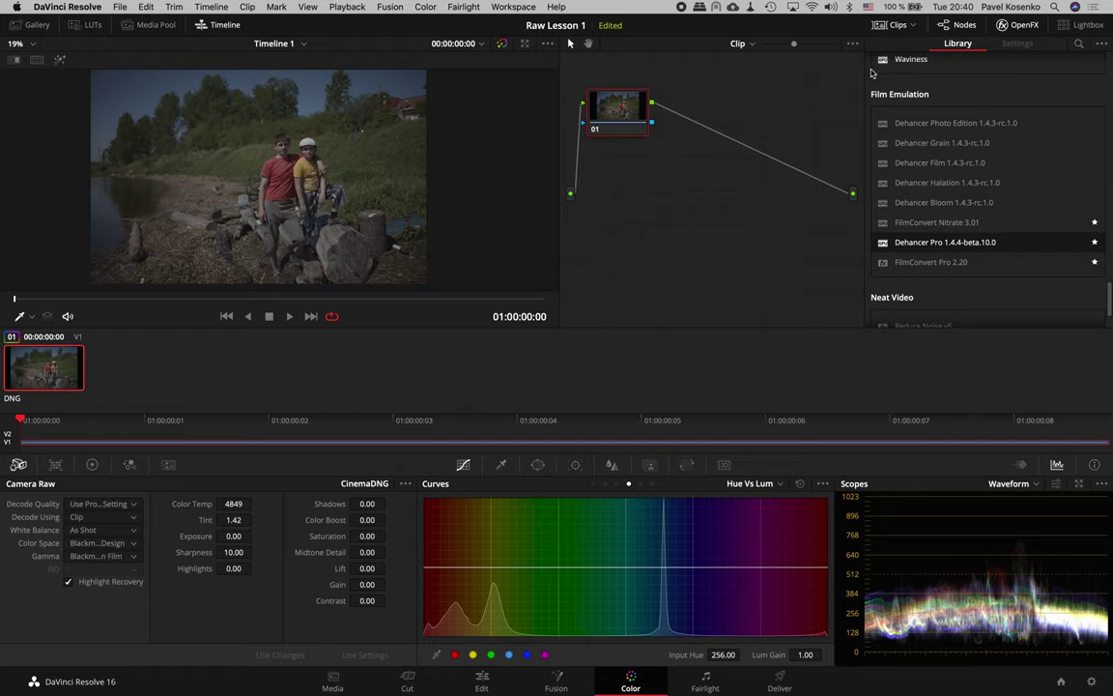
pyautogui.moveTo(998, 93)
pyautogui.moveTo(946, 248)
pyautogui.mouseDown()
pyautogui.moveTo(755, 183)
pyautogui.moveTo(740, 147)
pyautogui.mouseUp()
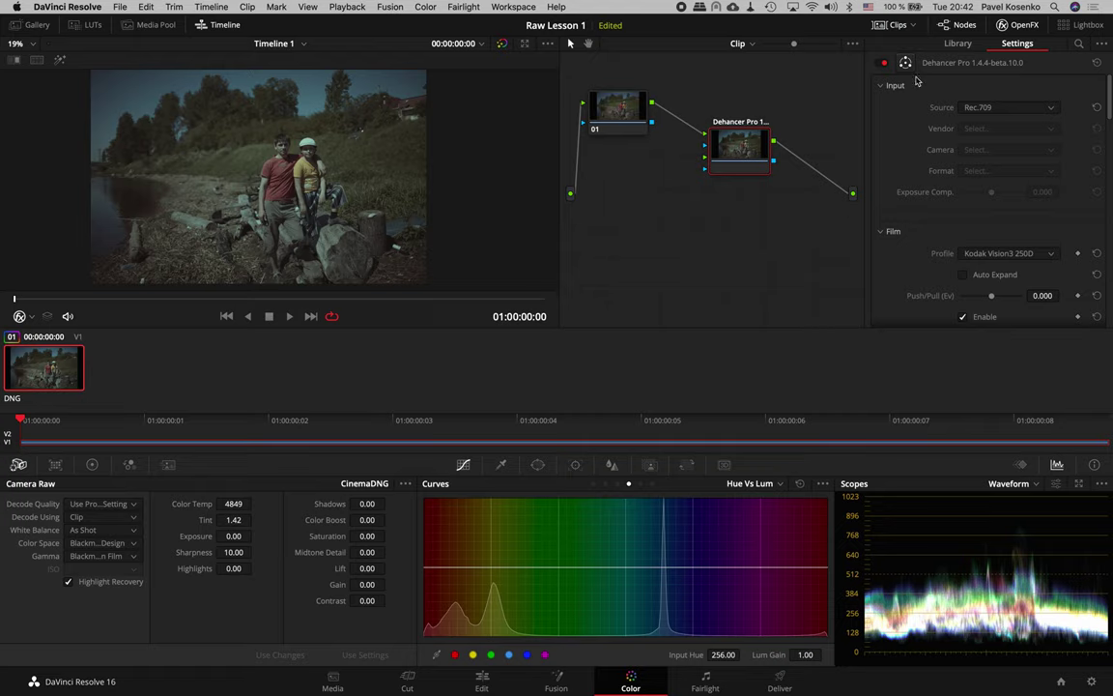
pyautogui.click(1003, 109)
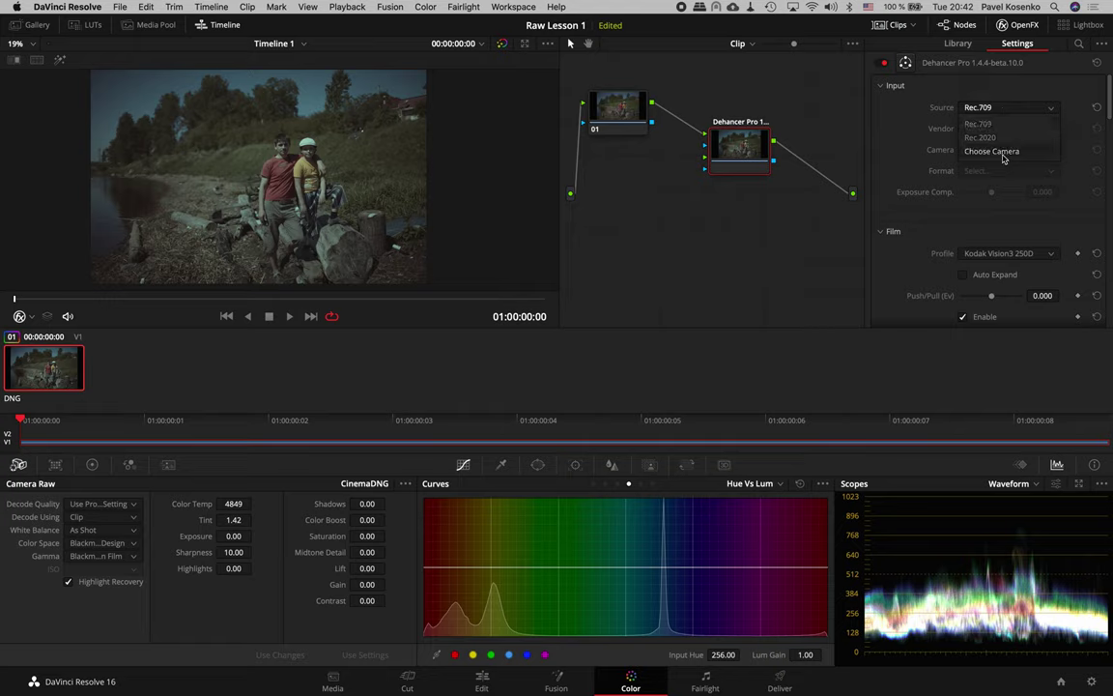
pyautogui.click(1002, 151)
pyautogui.click(1007, 132)
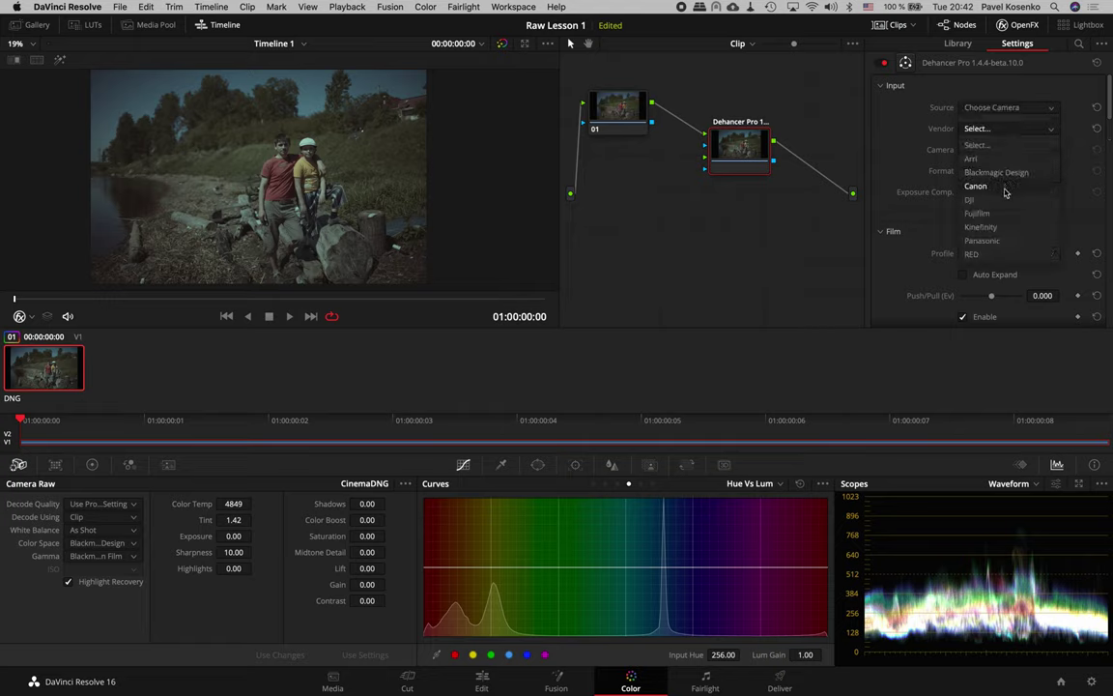
pyautogui.click(1005, 173)
pyautogui.click(1005, 150)
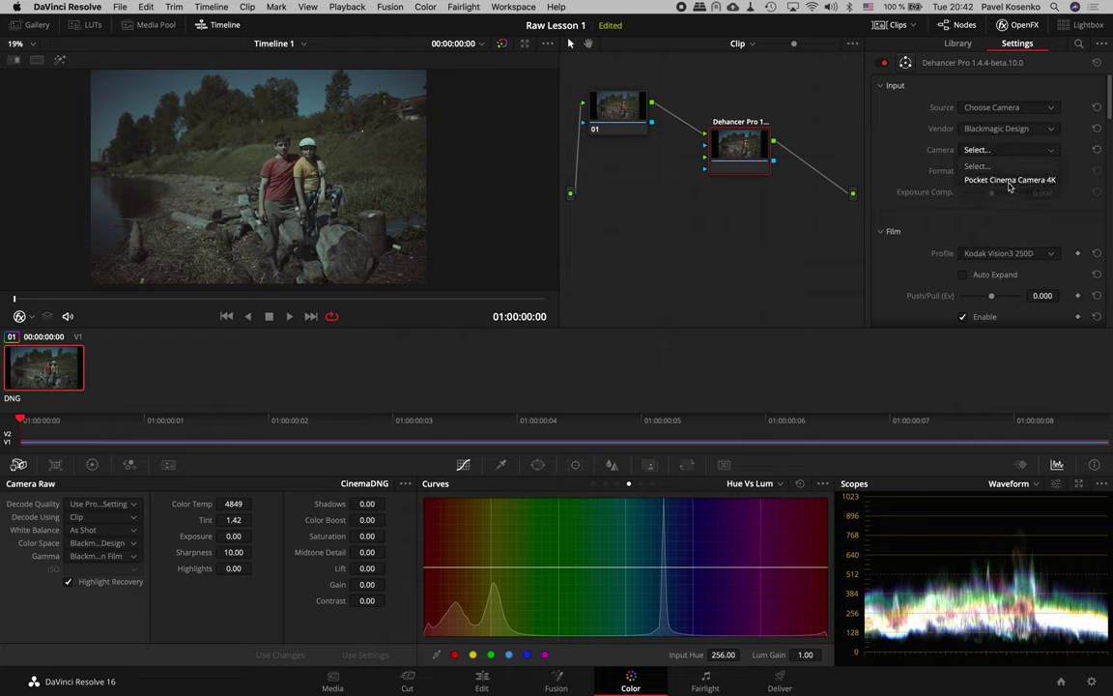
pyautogui.click(1009, 180)
pyautogui.click(998, 171)
pyautogui.click(986, 201)
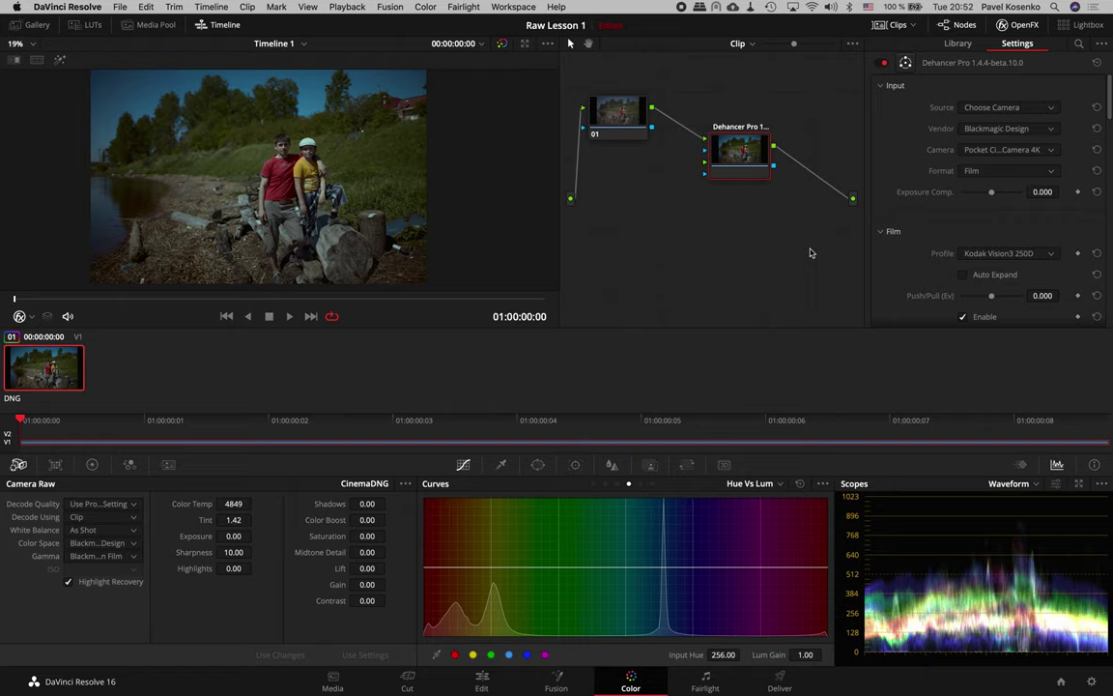
pyautogui.scroll(-5, 1084, 166)
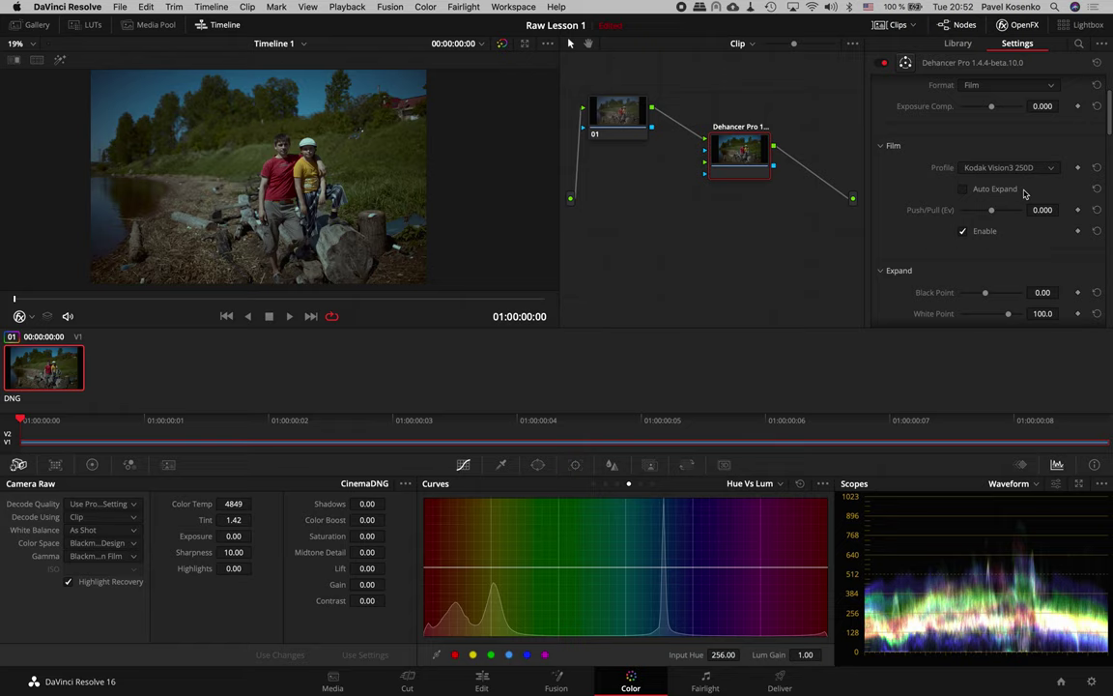
# Try the Lomochrome stock, then set the Dehancer film profile to Kodak Kodachrome 64 (Experimental)
pyautogui.click(1010, 168)
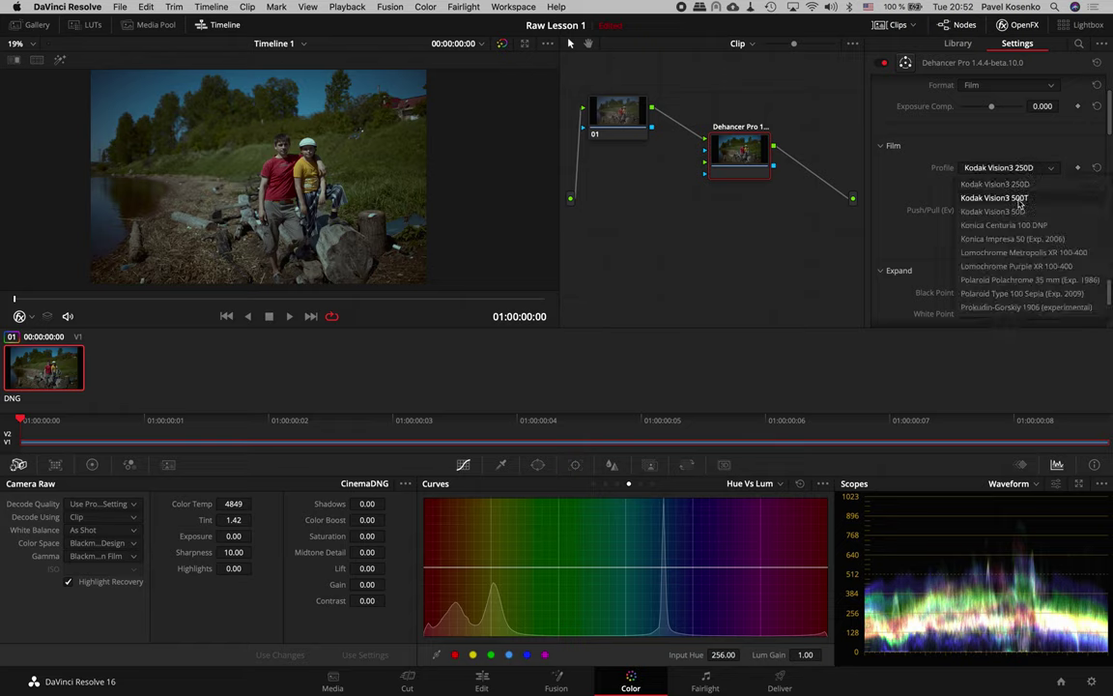
pyautogui.click(1030, 254)
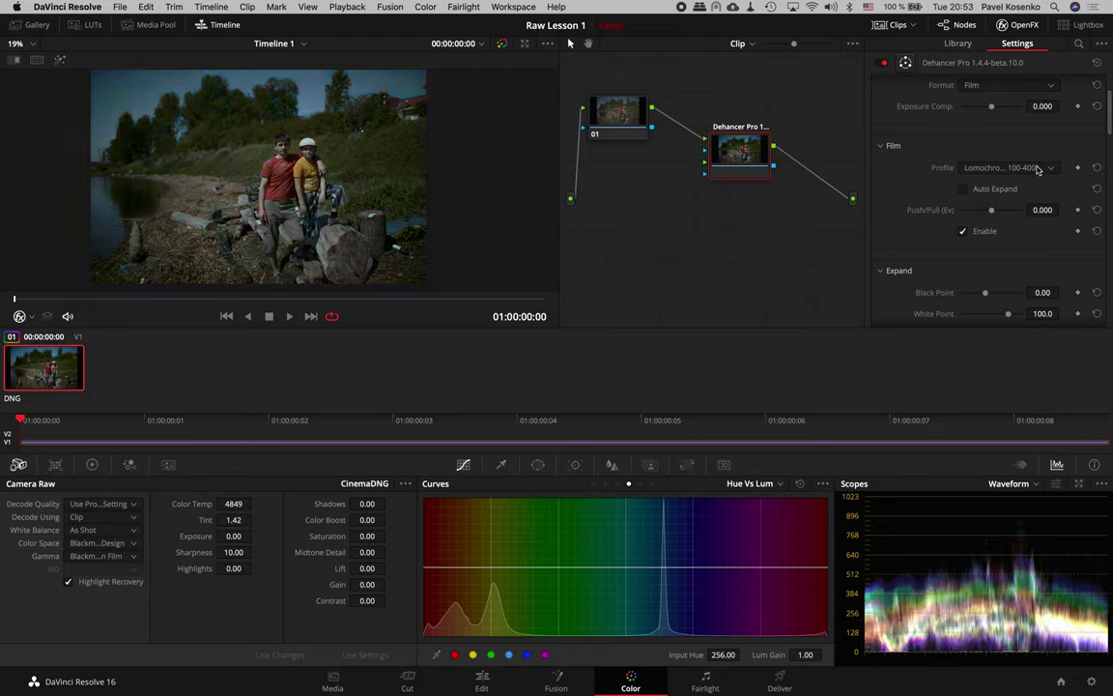
pyautogui.click(1006, 168)
pyautogui.scroll(3, 1032, 273)
pyautogui.scroll(3, 1033, 272)
pyautogui.scroll(3, 1033, 272)
pyautogui.scroll(2, 1033, 273)
pyautogui.click(1056, 213)
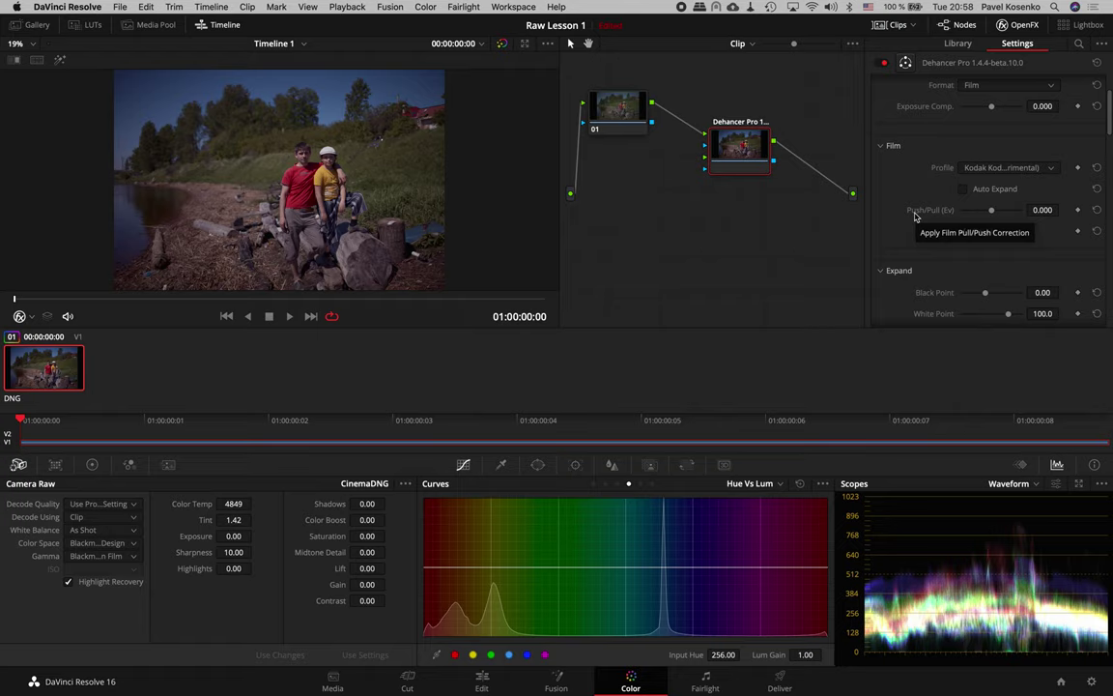
# In the enhanced viewer, set Print Tonal Contrast to 7.2 and Film Grain Amount to 13.2
pyautogui.hotkey('shift', 'f')
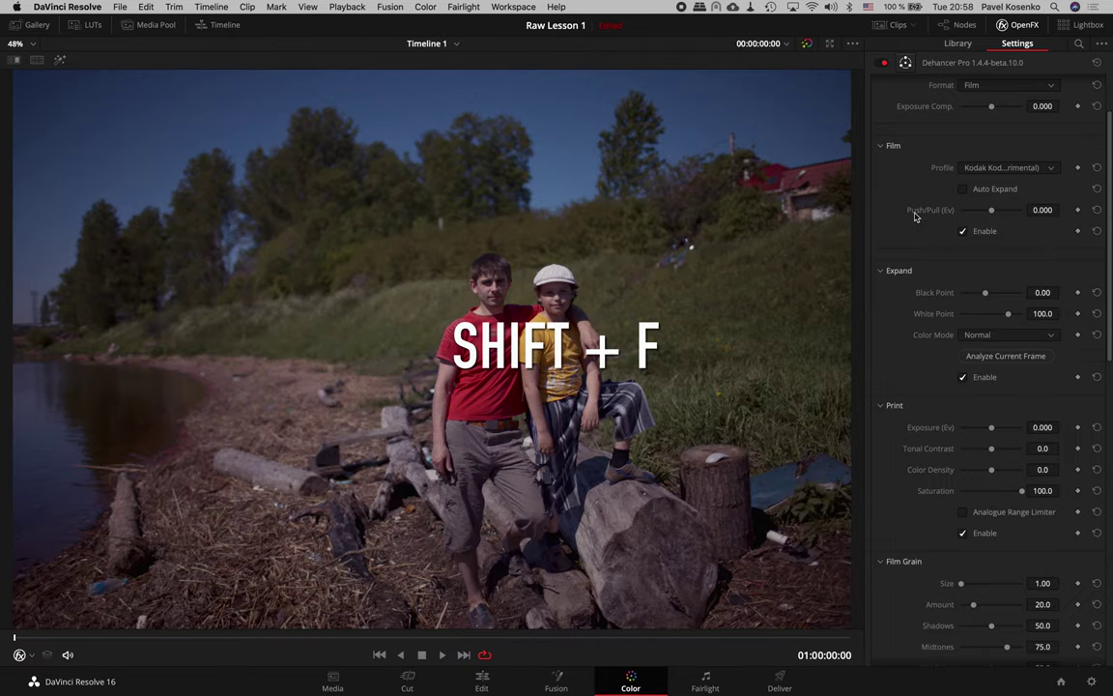
pyautogui.scroll(-2, 922, 332)
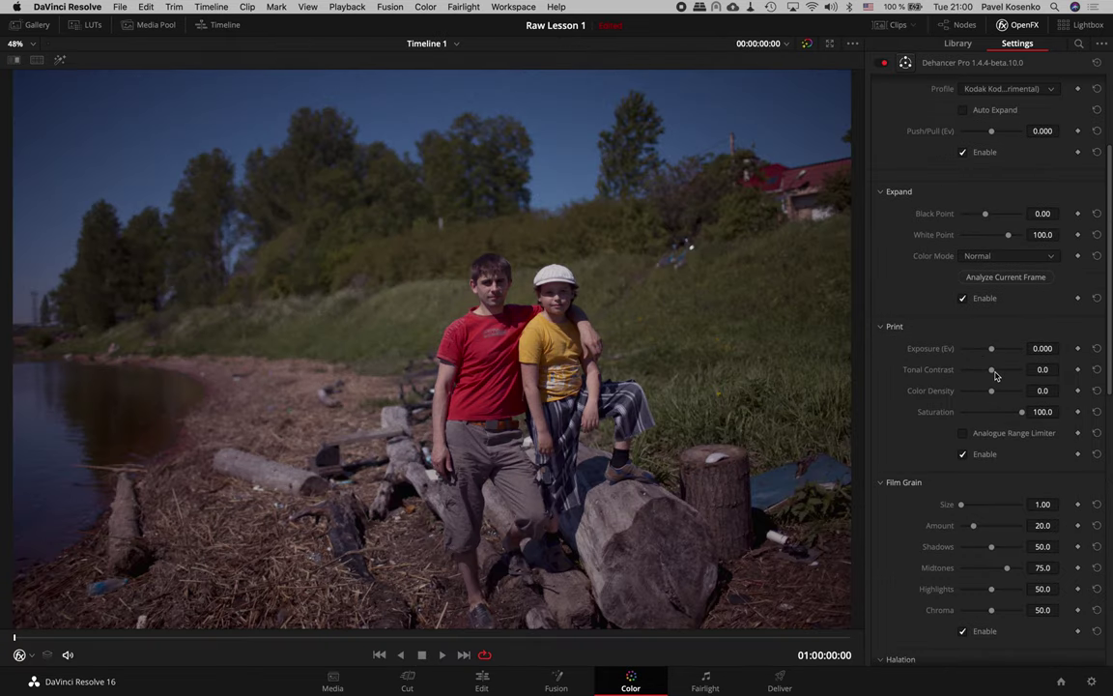
pyautogui.moveTo(992, 369); pyautogui.dragTo(996, 372)
pyautogui.scroll(-3, 959, 453)
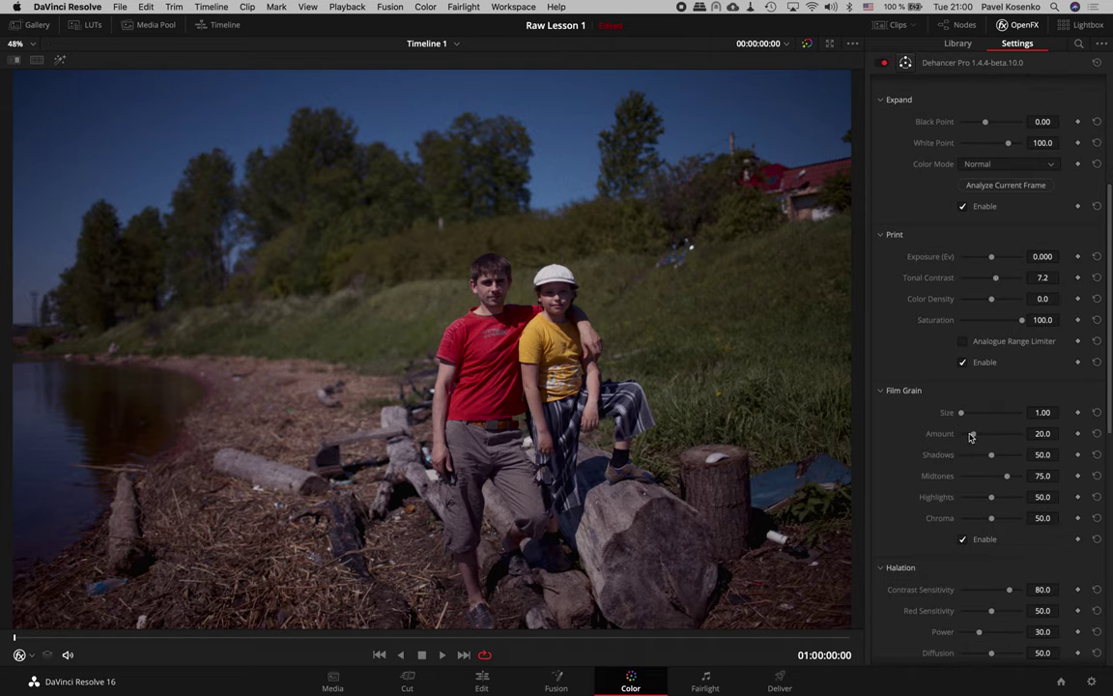
pyautogui.moveTo(971, 436); pyautogui.dragTo(969, 436)
pyautogui.scroll(-3, 934, 419)
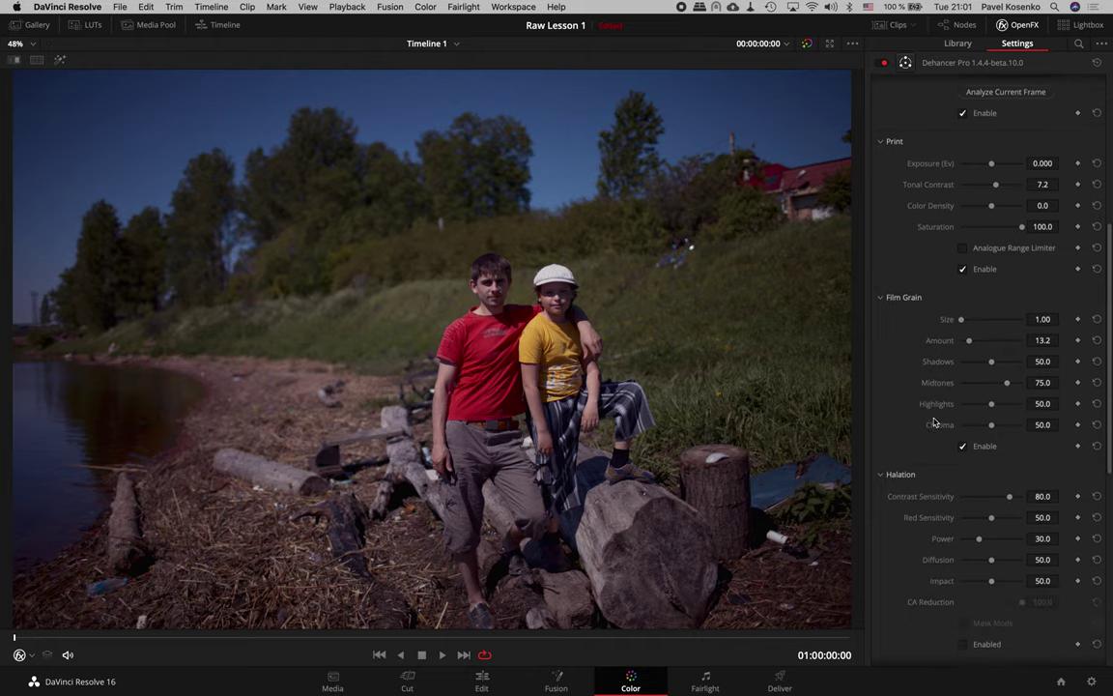
pyautogui.scroll(-3, 935, 421)
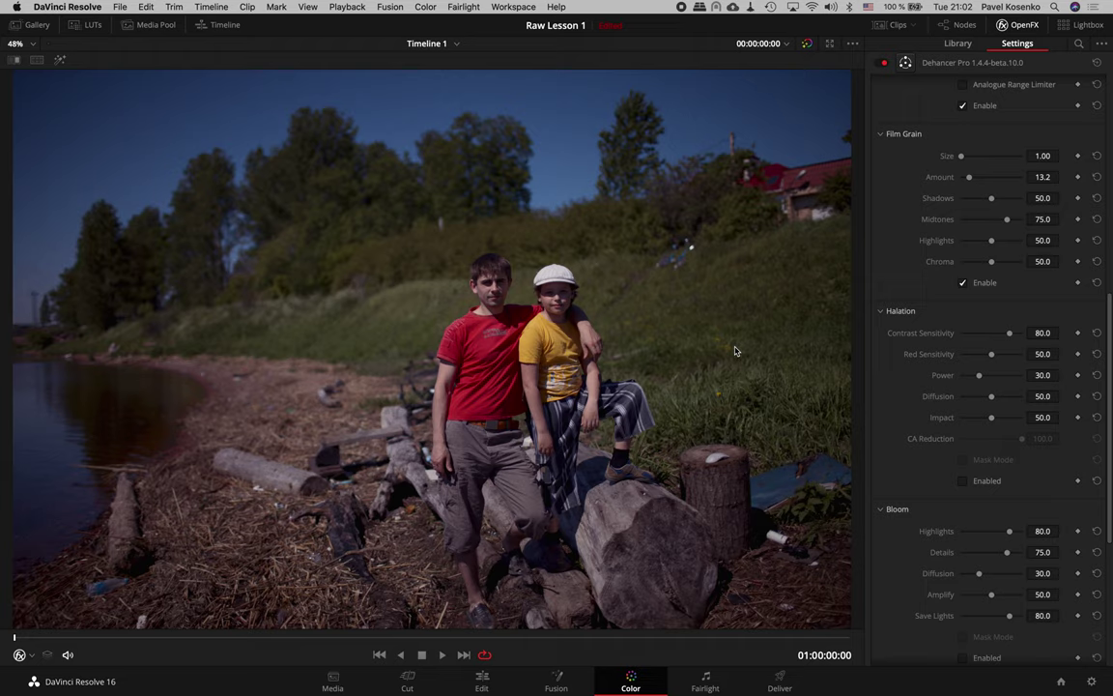
# Enable halation with Diffusion 22.5 and Impact 19.4, toggling it off and on to compare
pyautogui.click(964, 482)
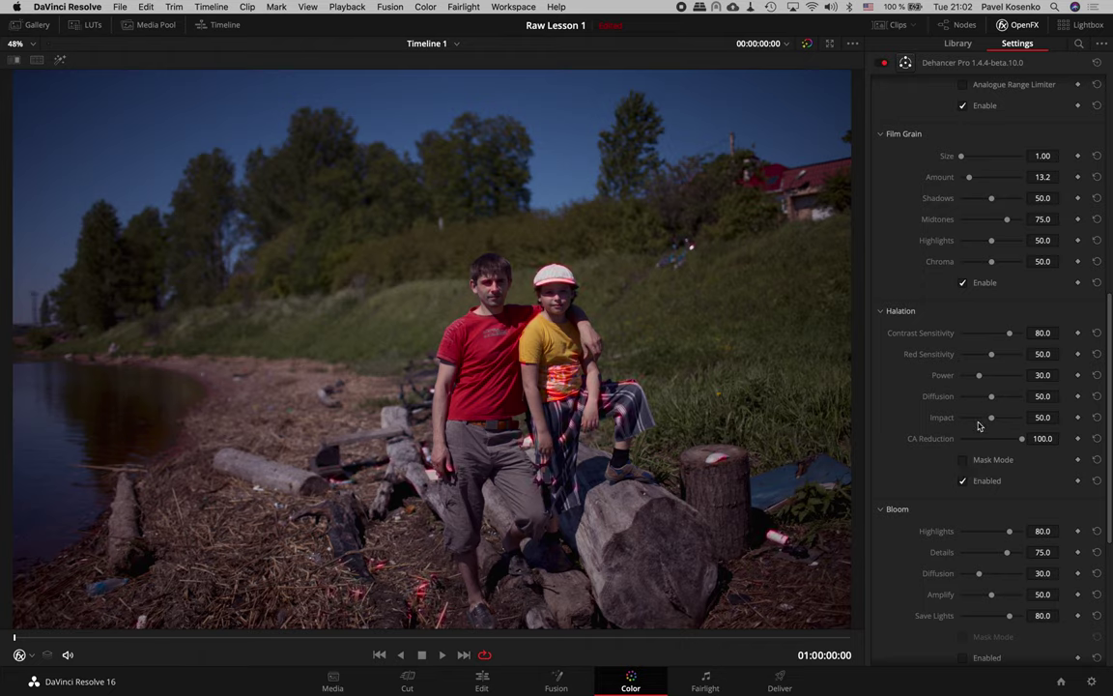
pyautogui.moveTo(990, 417)
pyautogui.mouseDown()
pyautogui.moveTo(973, 419)
pyautogui.moveTo(974, 396)
pyautogui.mouseUp()
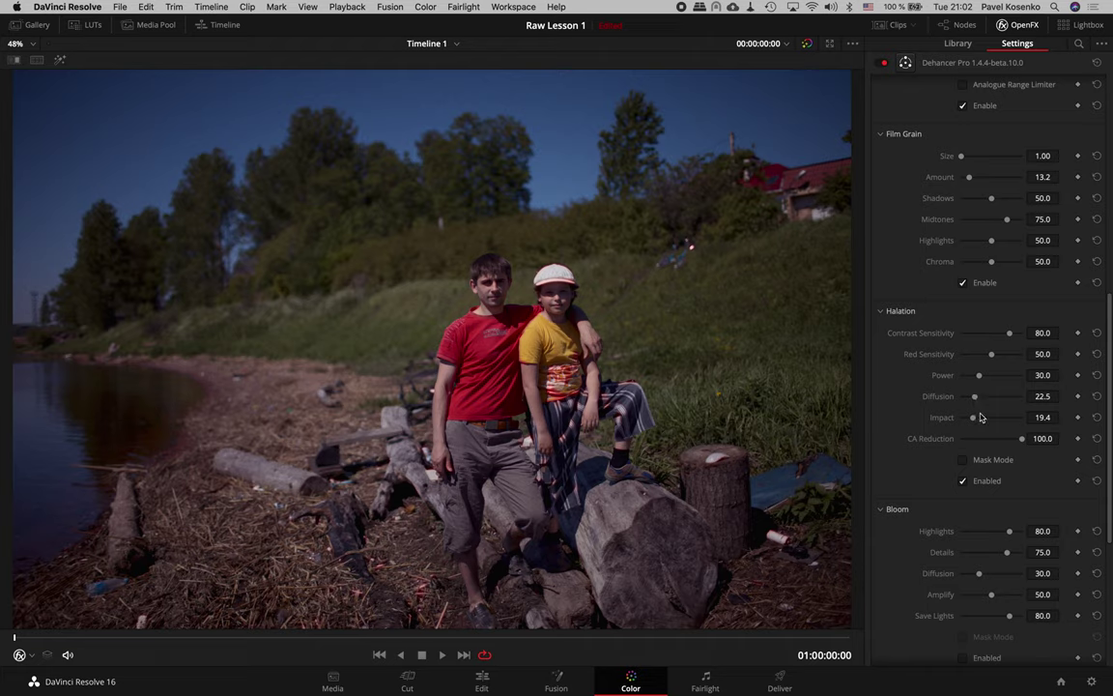
pyautogui.click(962, 482)
pyautogui.click(963, 482)
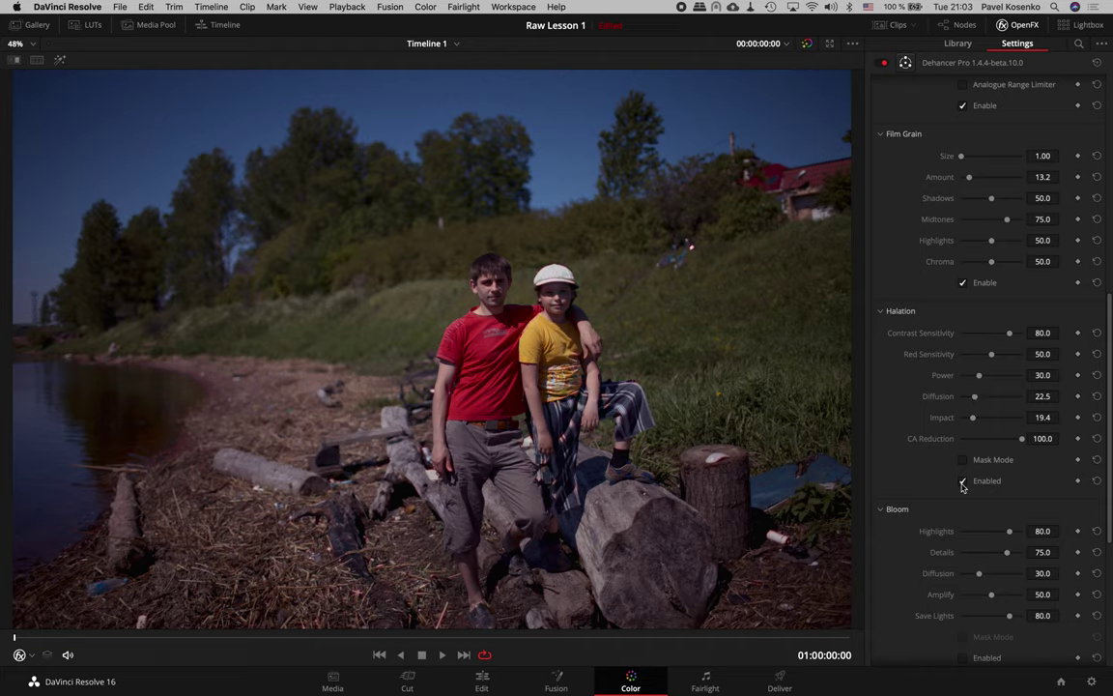
# Enable bloom with Diffusion 85.7 and Amplify 8.1, toggling it off and on to compare
pyautogui.scroll(-1, 956, 464)
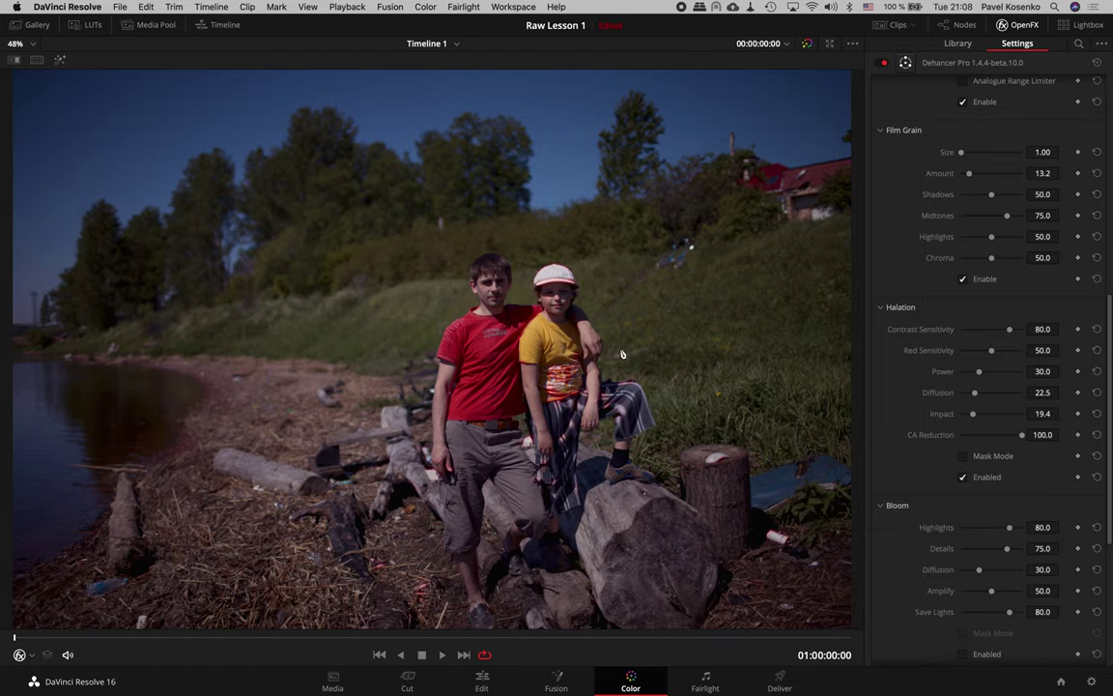
pyautogui.scroll(-3, 909, 324)
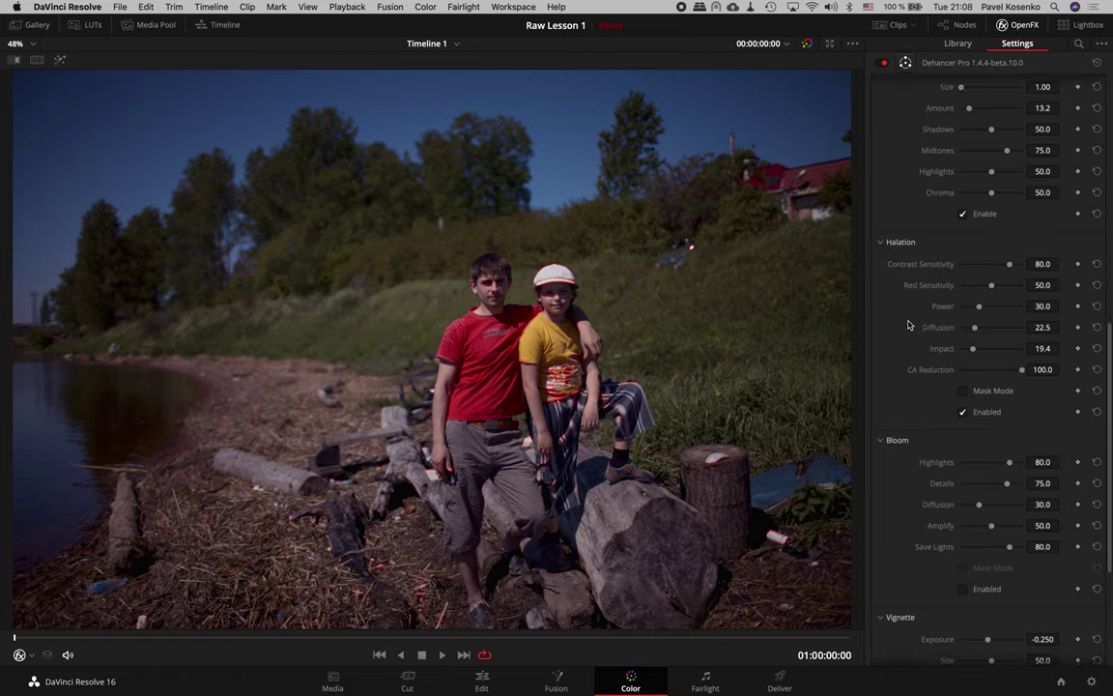
pyautogui.scroll(-2, 908, 324)
pyautogui.scroll(-2, 908, 324)
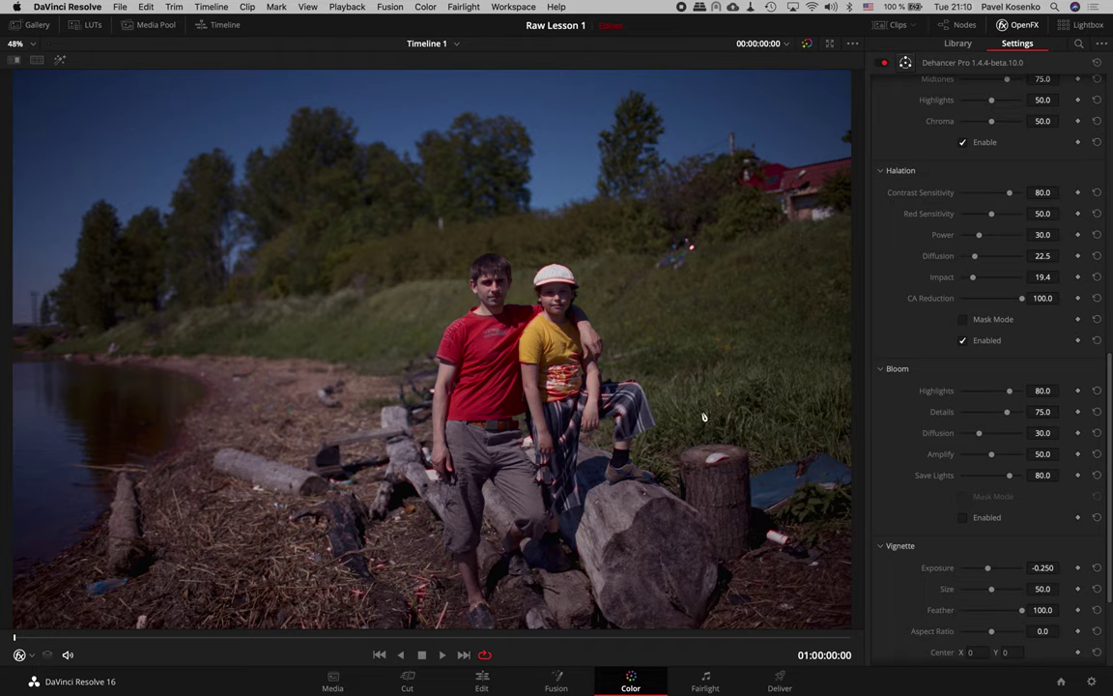
pyautogui.click(963, 518)
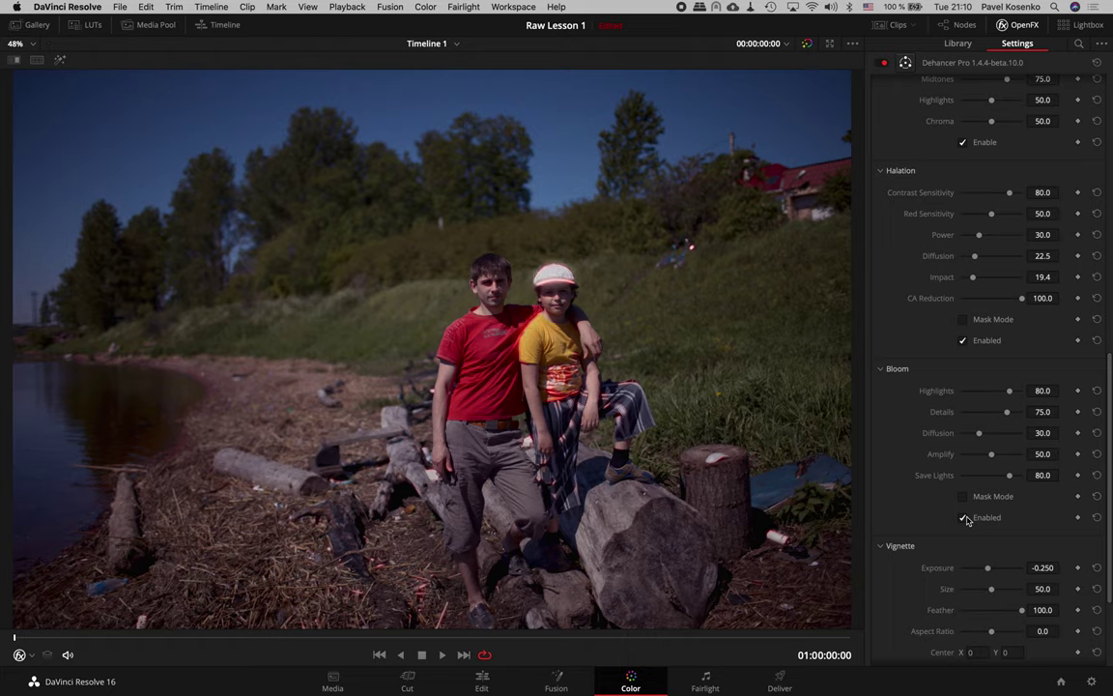
pyautogui.click(970, 456)
pyautogui.moveTo(977, 433); pyautogui.dragTo(1009, 436)
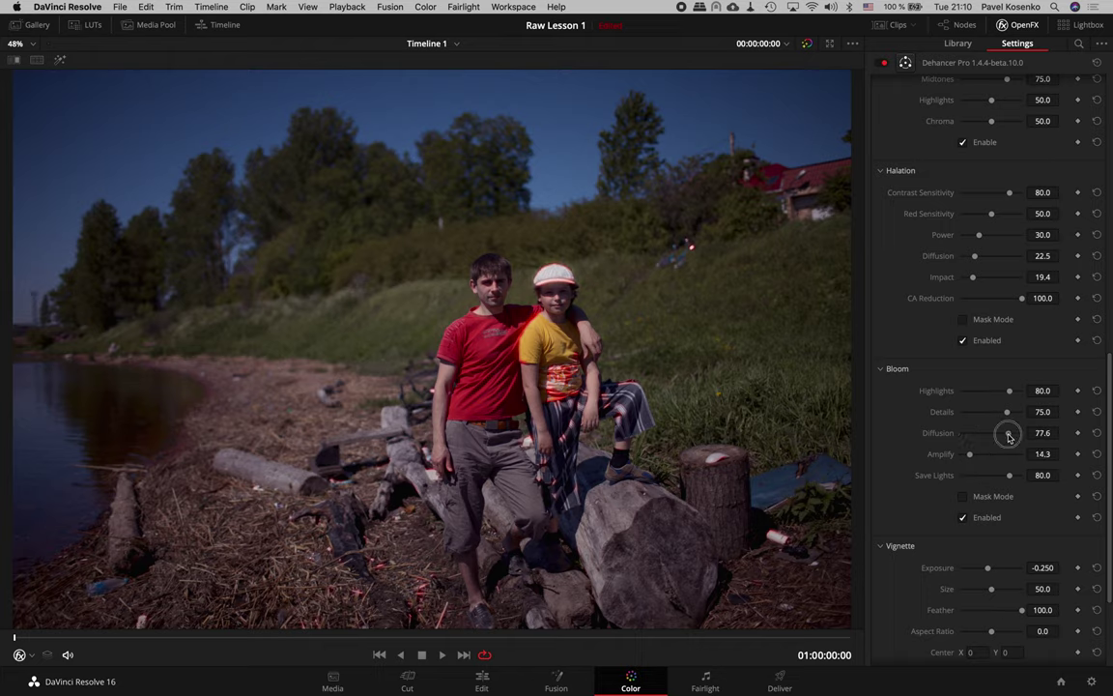
pyautogui.moveTo(1008, 437); pyautogui.dragTo(1013, 438)
pyautogui.moveTo(969, 454); pyautogui.dragTo(966, 460)
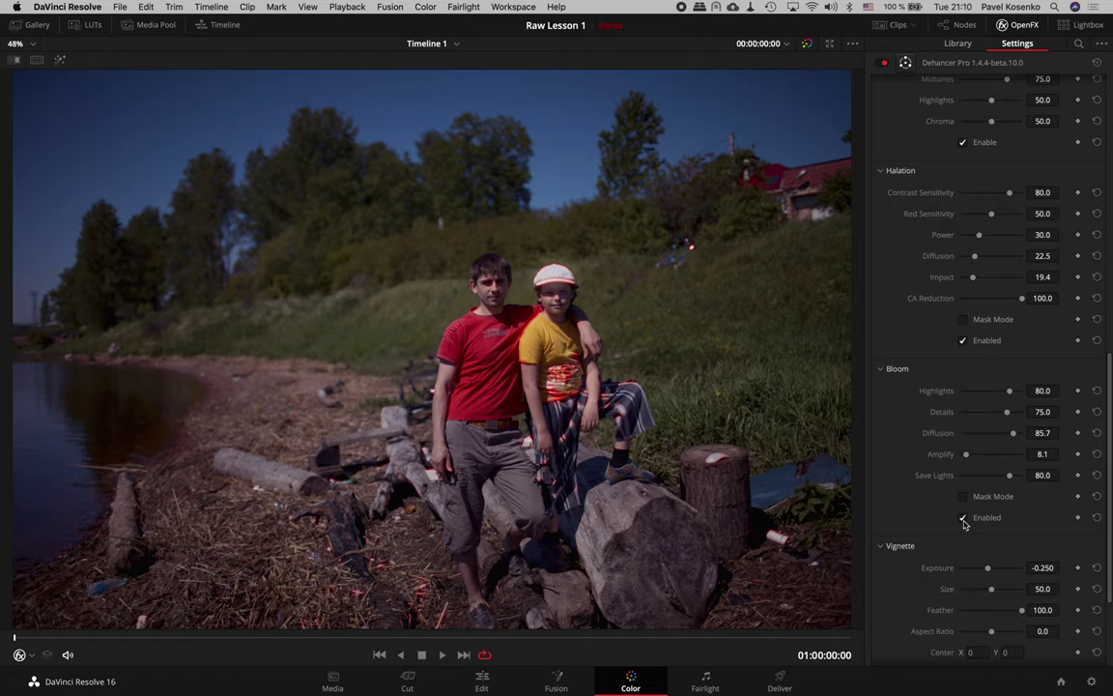
pyautogui.click(964, 520)
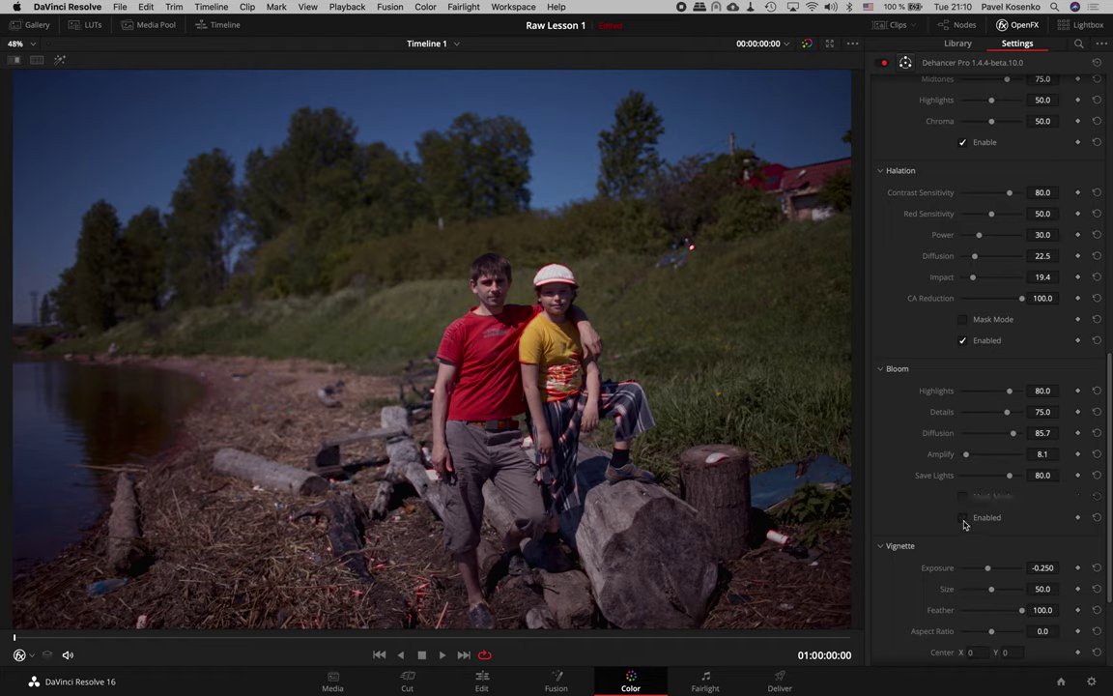
pyautogui.click(963, 520)
# Enable the Dehancer vignette at Exposure -0.250, Size 50, Feather 100, leaving it switched on
pyautogui.scroll(-5, 969, 449)
pyautogui.click(962, 527)
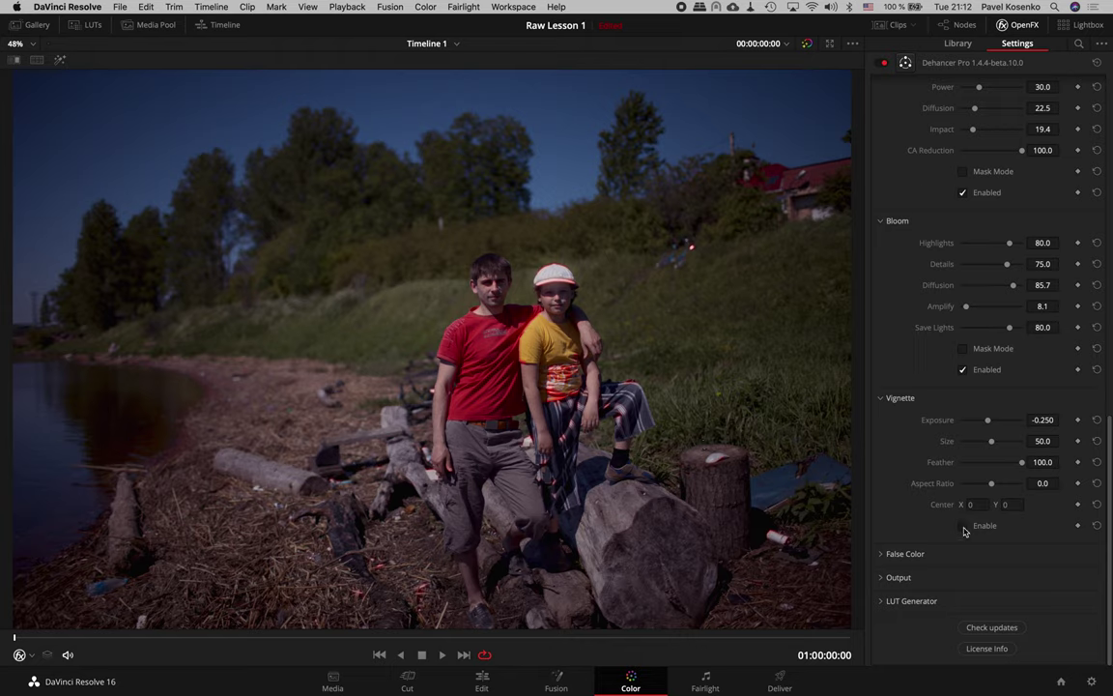
pyautogui.click(962, 527)
# Toggle the Dehancer node with Cmd+D for a before/after comparison, ending with it bypassed
pyautogui.press('super+d')
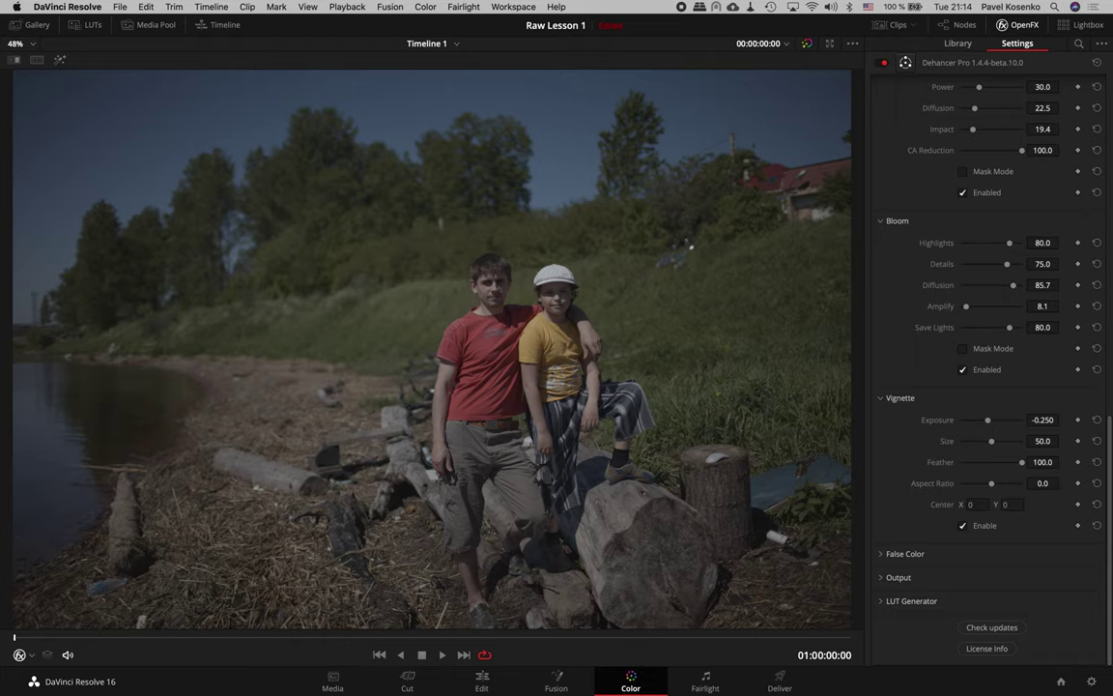
pyautogui.press('super+d')
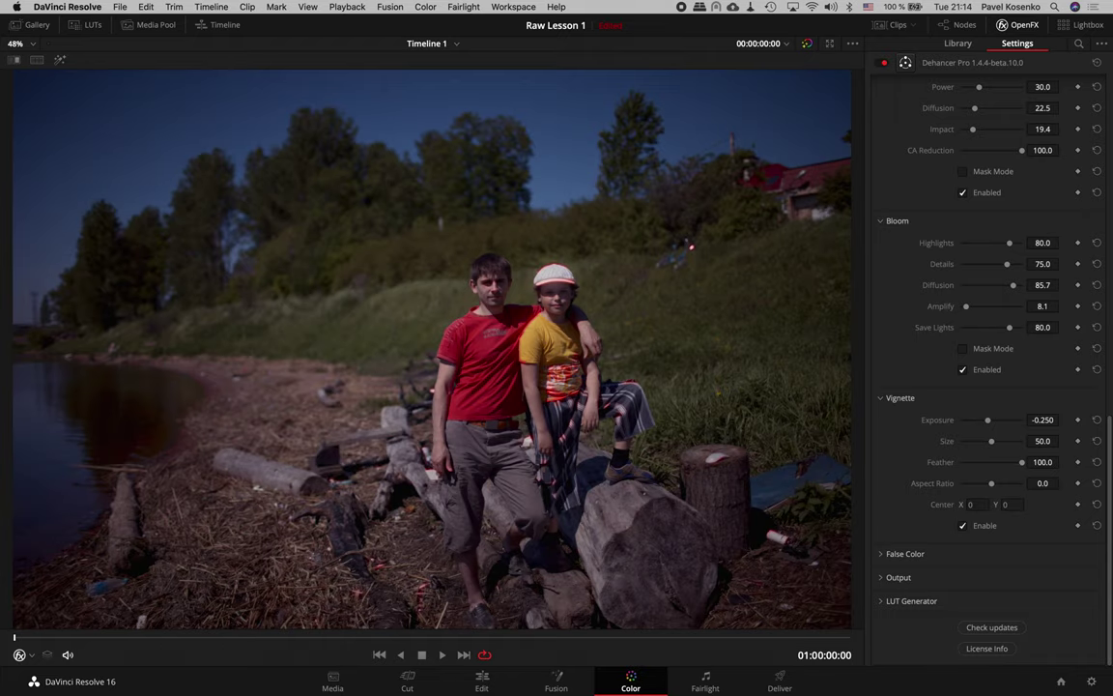
pyautogui.press('super+d')
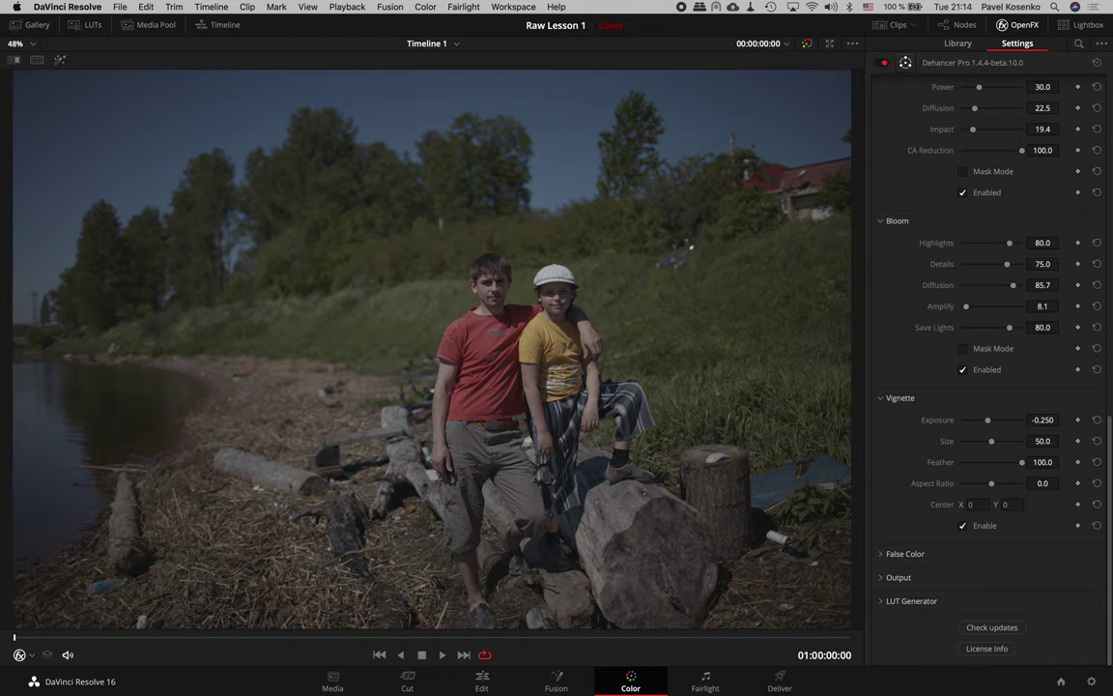